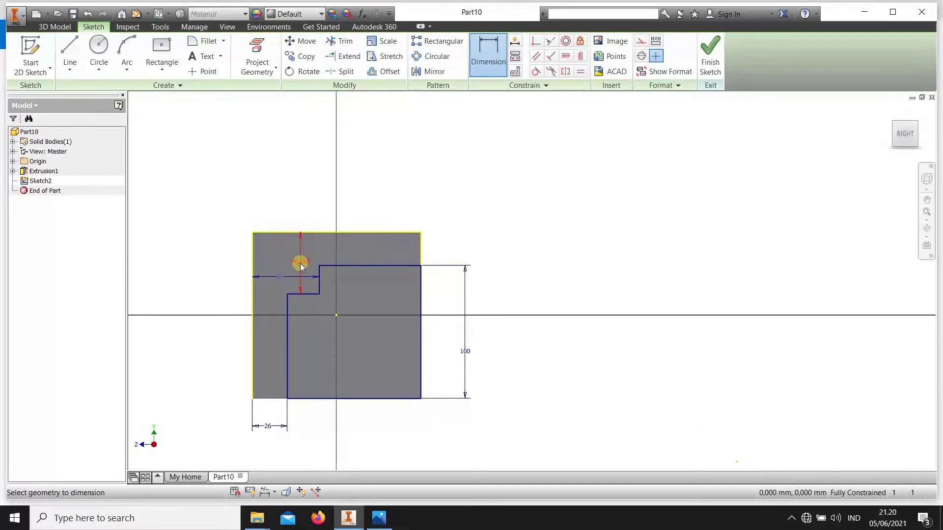
- Dimension the step's vertical edge as 125-70, giving 55
left_click(300, 265)
type("12")
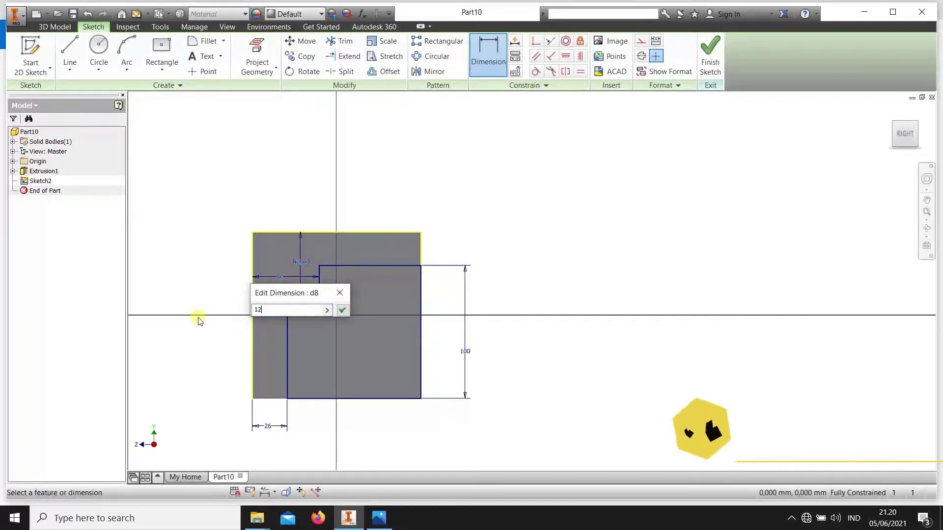
type("5-70")
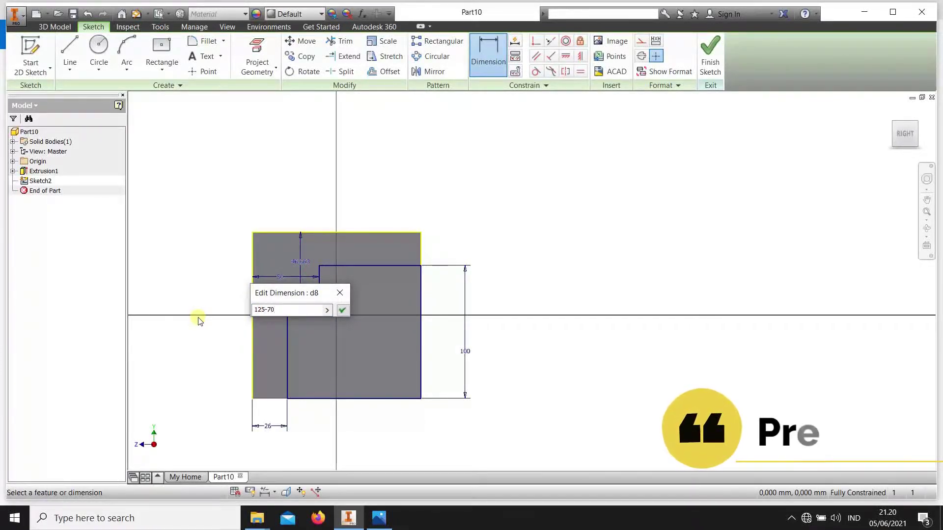
key("Return")
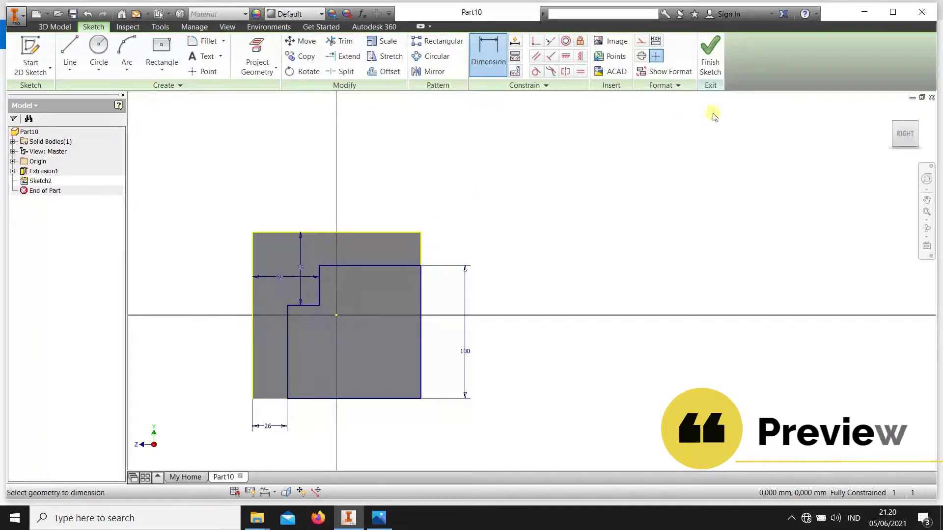
- Finish the sketch and extrude-cut the stepped profile 50 mm deep into the block
left_click(709, 54)
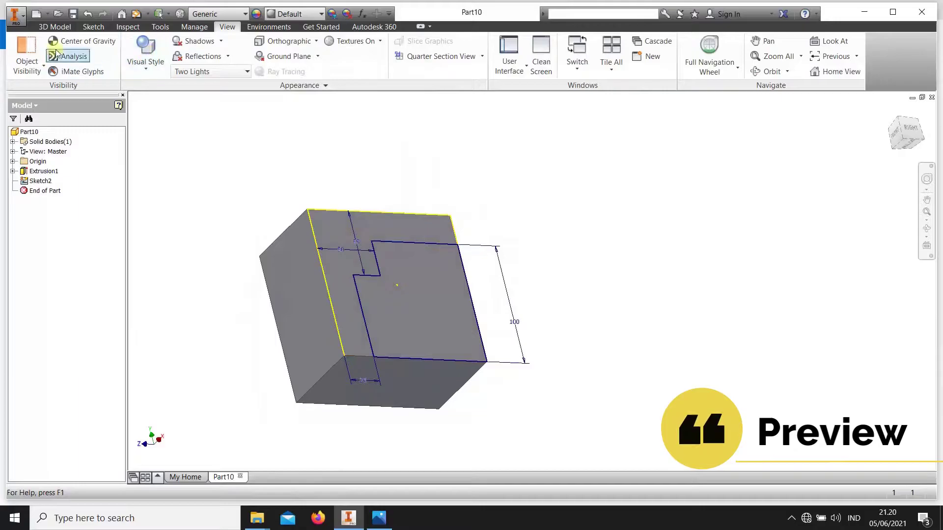
left_click(55, 27)
left_click(82, 69)
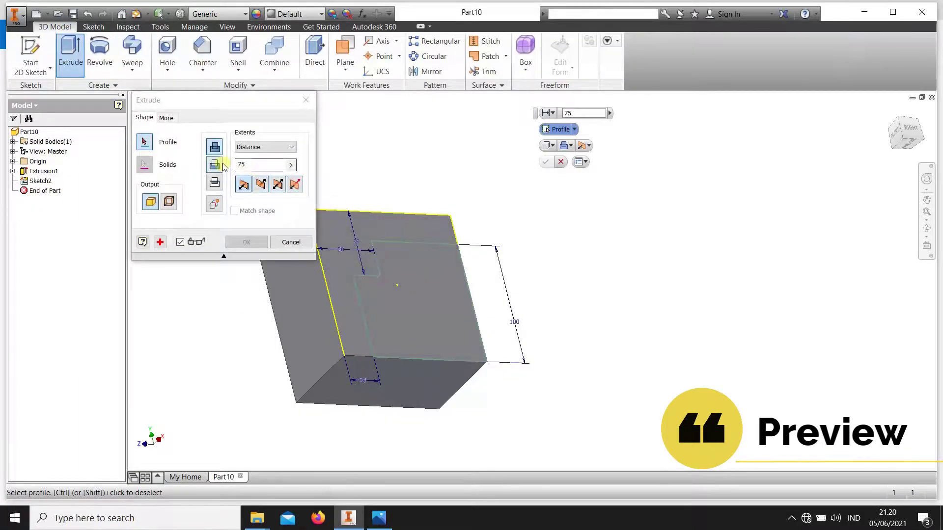
left_click(221, 165)
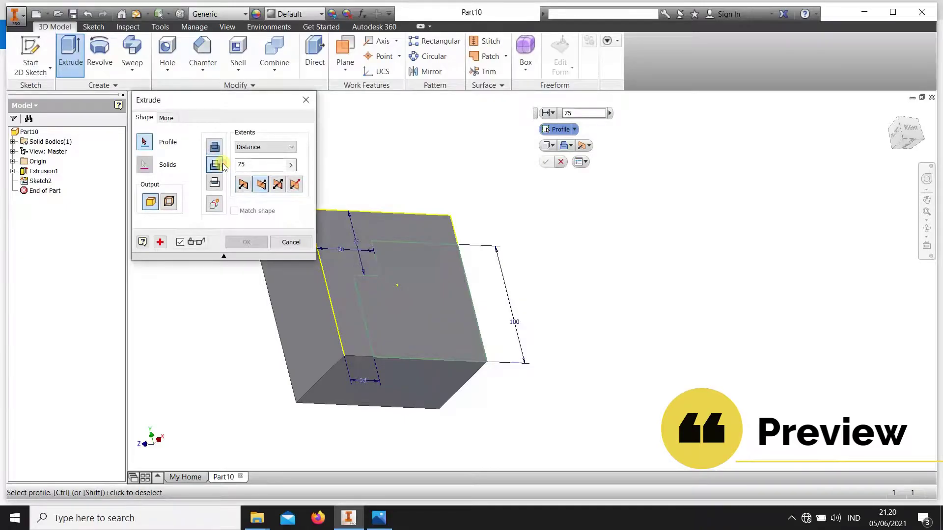
left_click(419, 294)
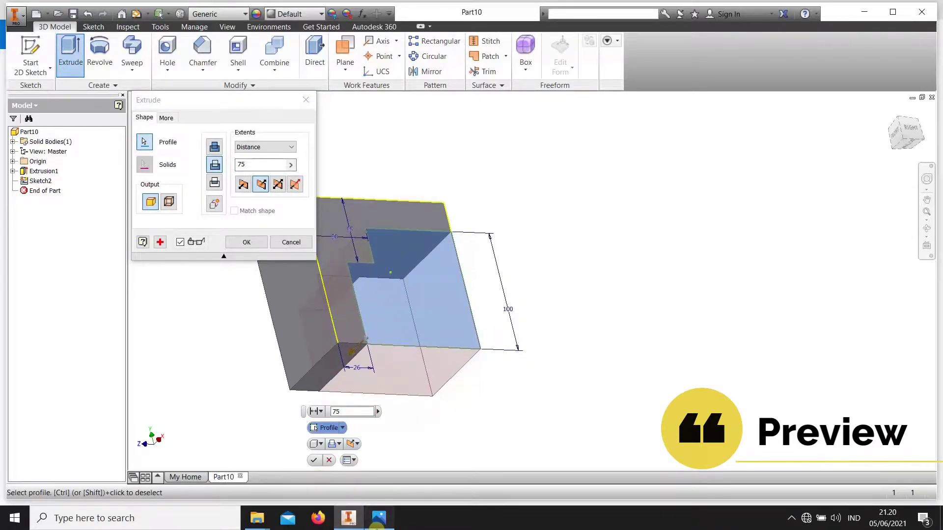
left_click(378, 518)
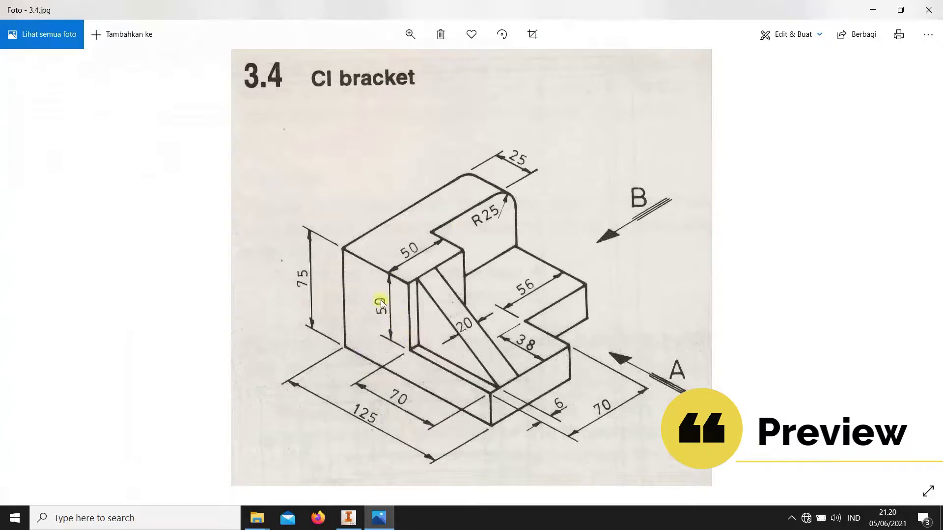
left_click(348, 518)
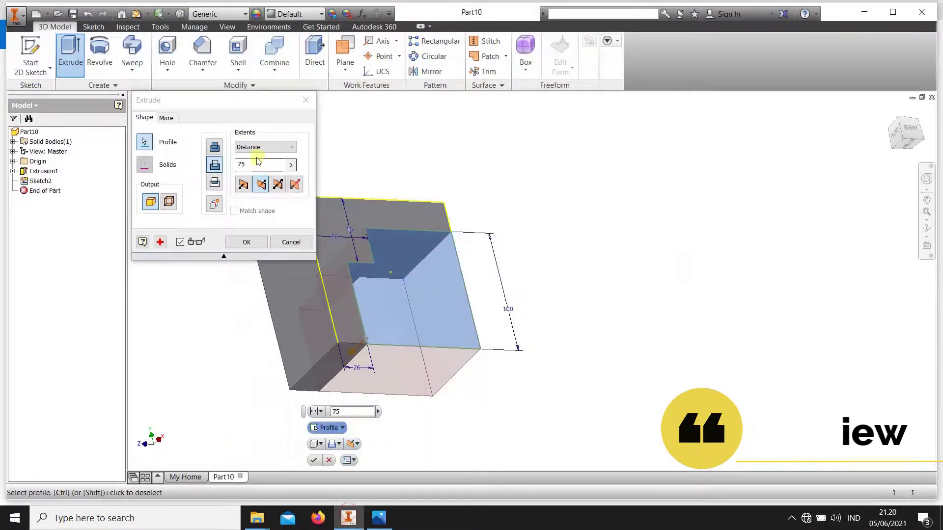
type("50")
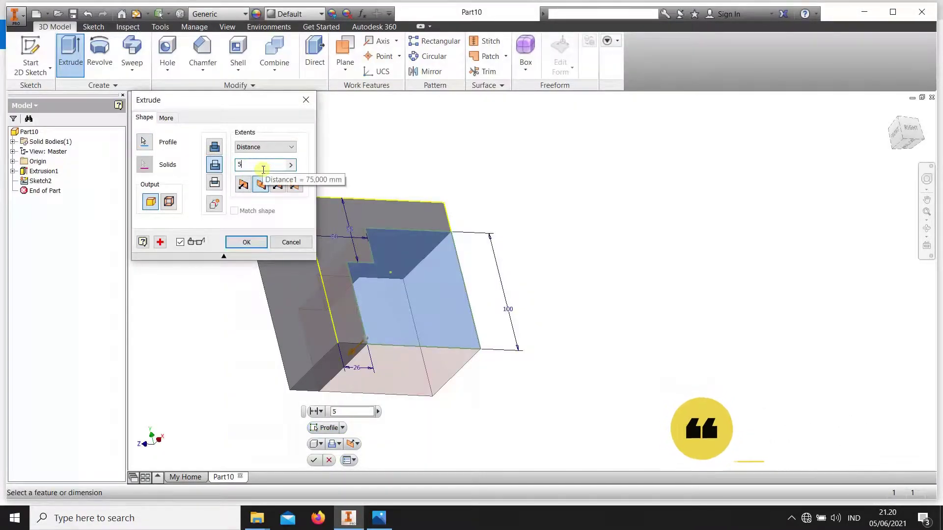
left_click(255, 240)
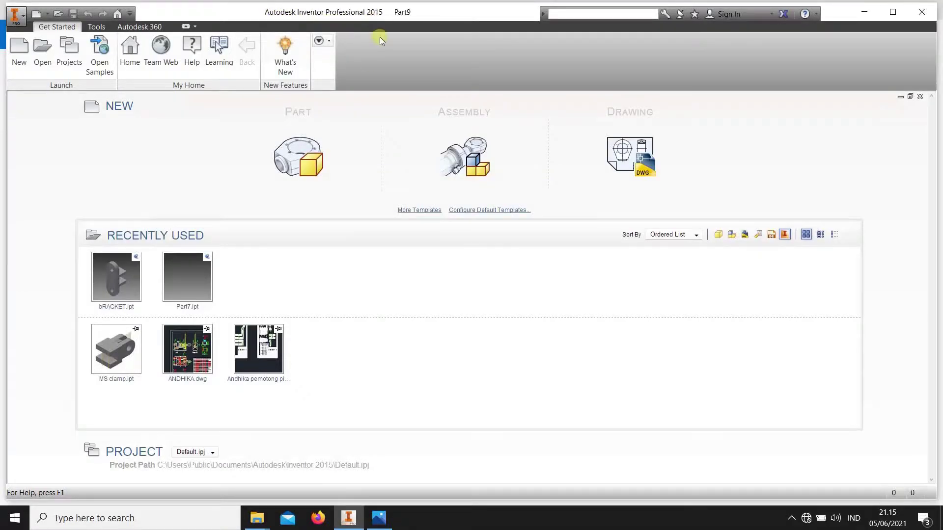
- Show the 3.4 CI bracket reference drawing in Windows Photos
left_click(378, 519)
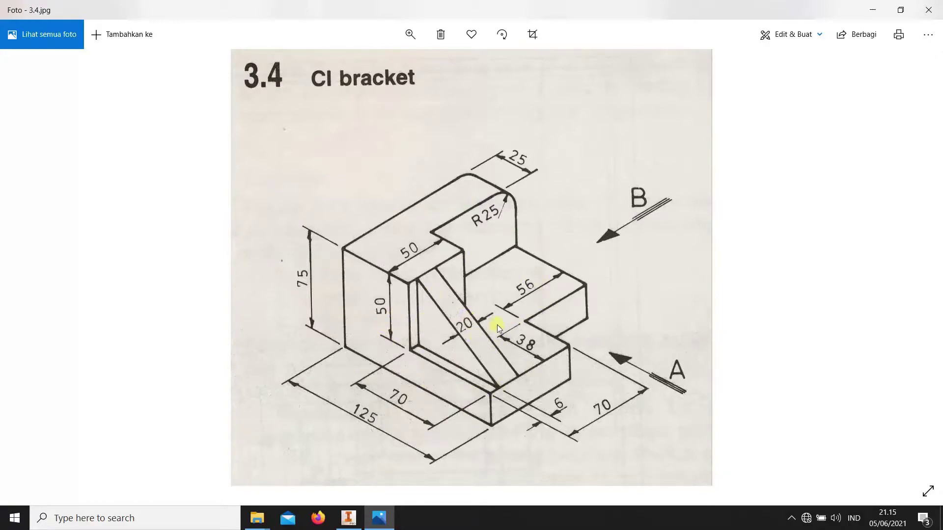
- Finish checking the CI bracket drawing and return to Inventor's start page
left_click(347, 510)
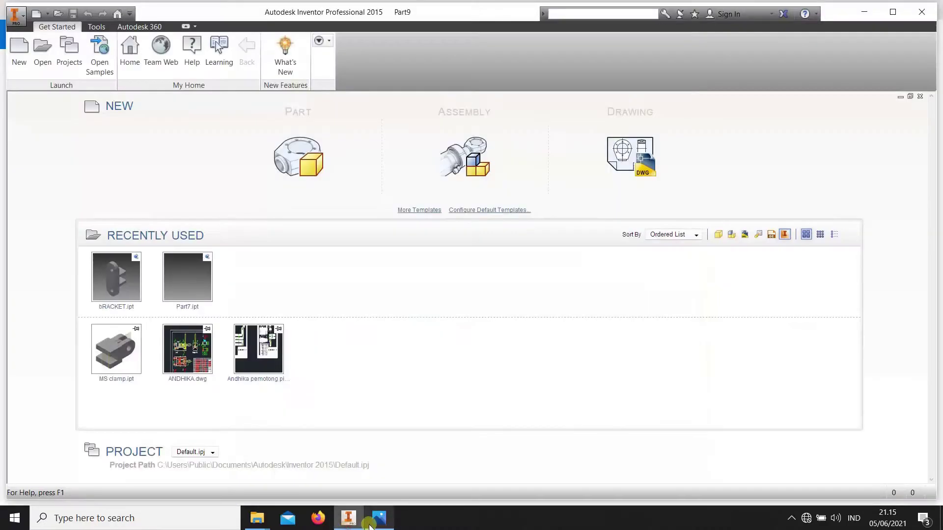
left_click(386, 509)
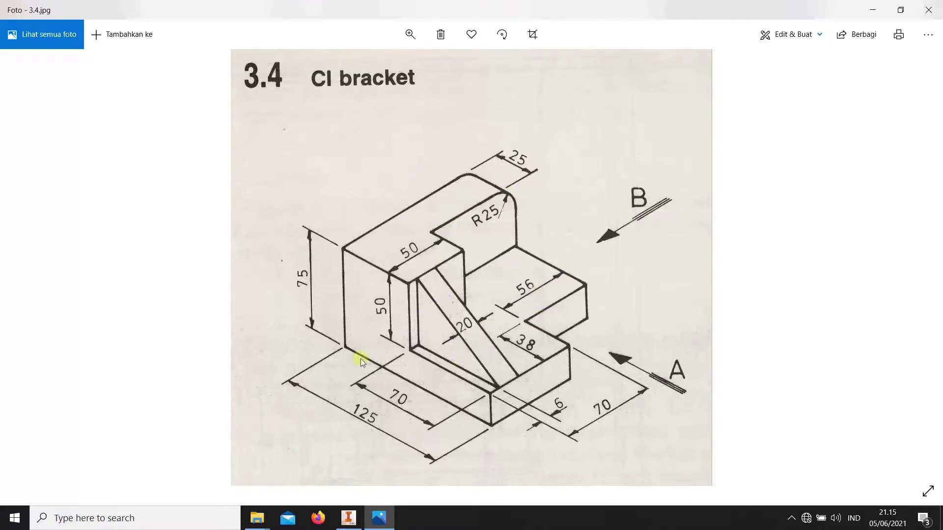
left_click(349, 517)
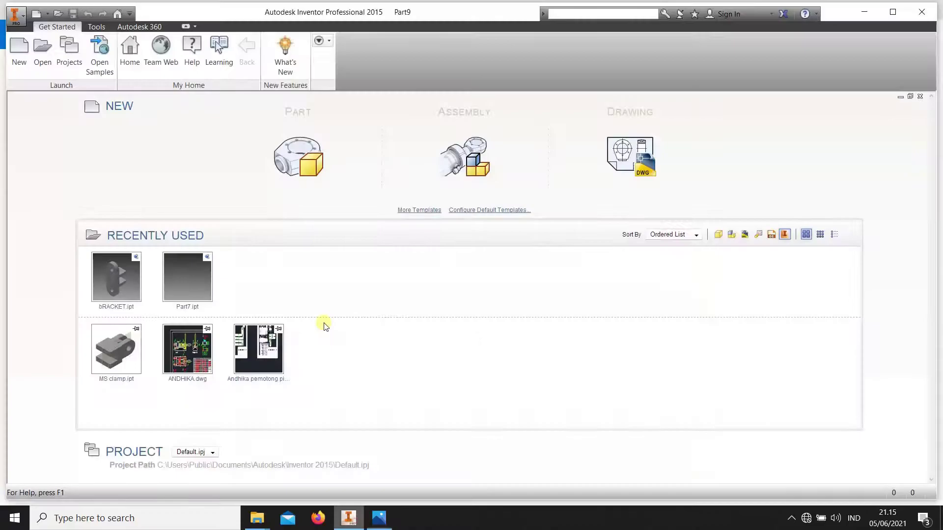
- Create a new Standard.ipt part and start Sketch1 on an origin plane
left_click(20, 54)
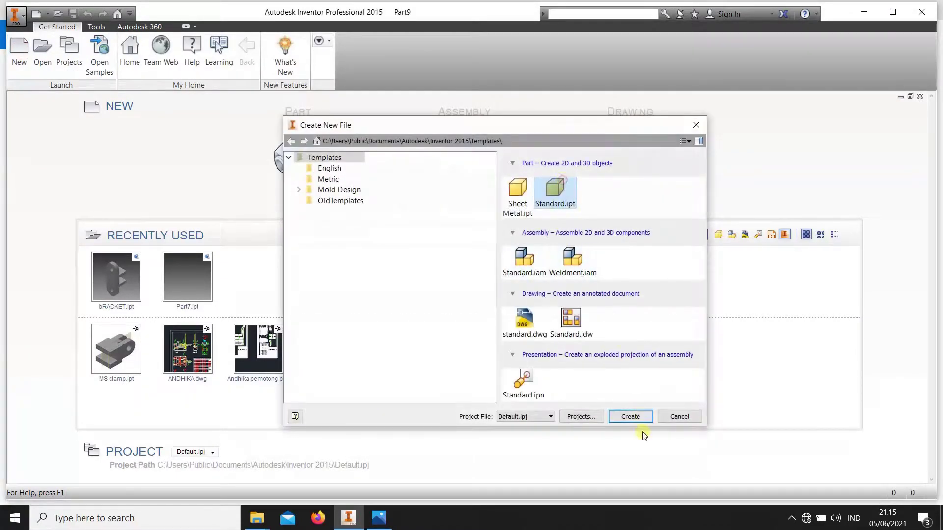
left_click(632, 418)
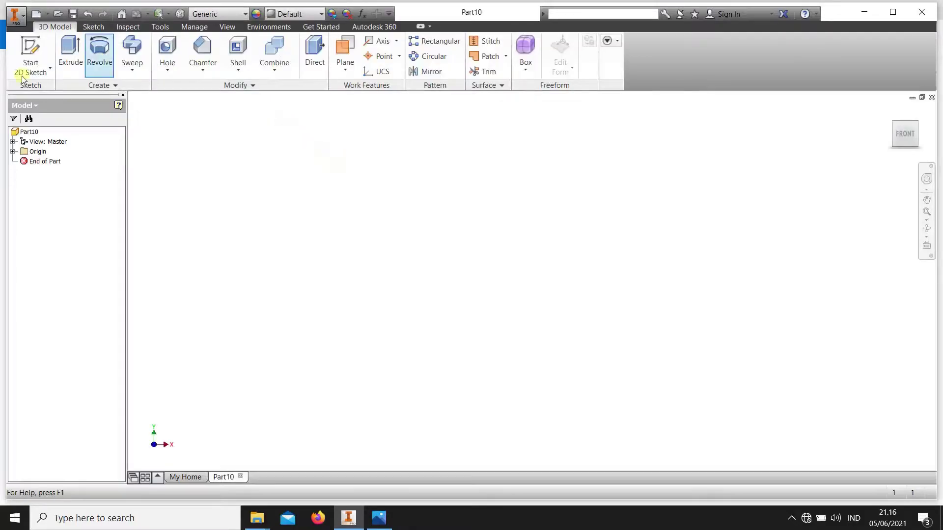
left_click(11, 69)
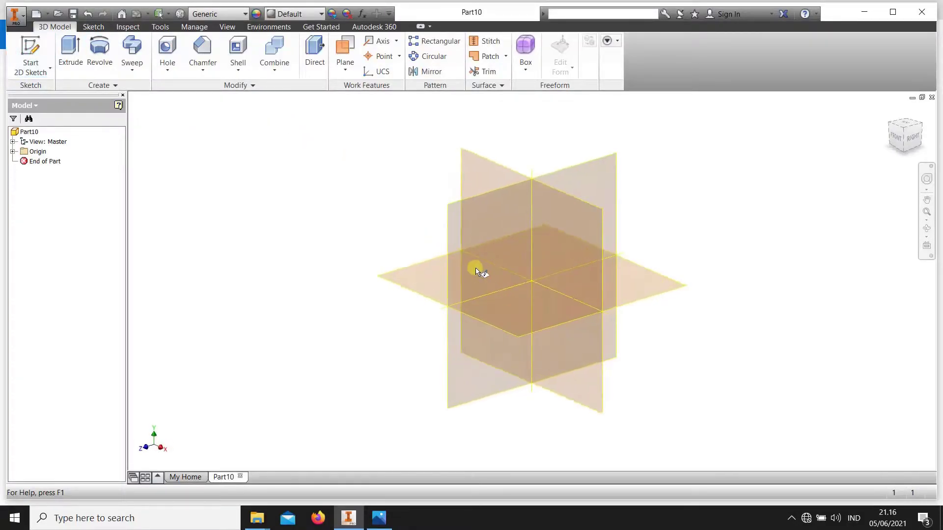
left_click(474, 259)
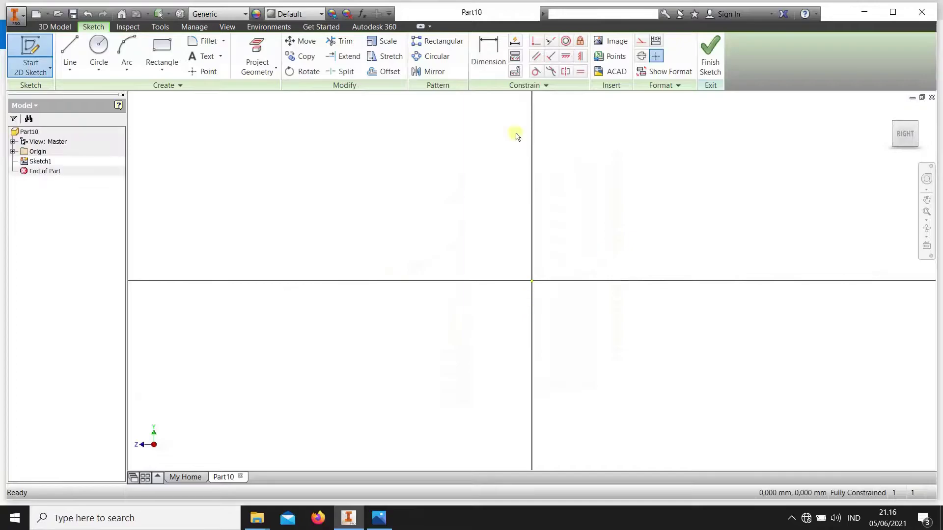
left_click(379, 518)
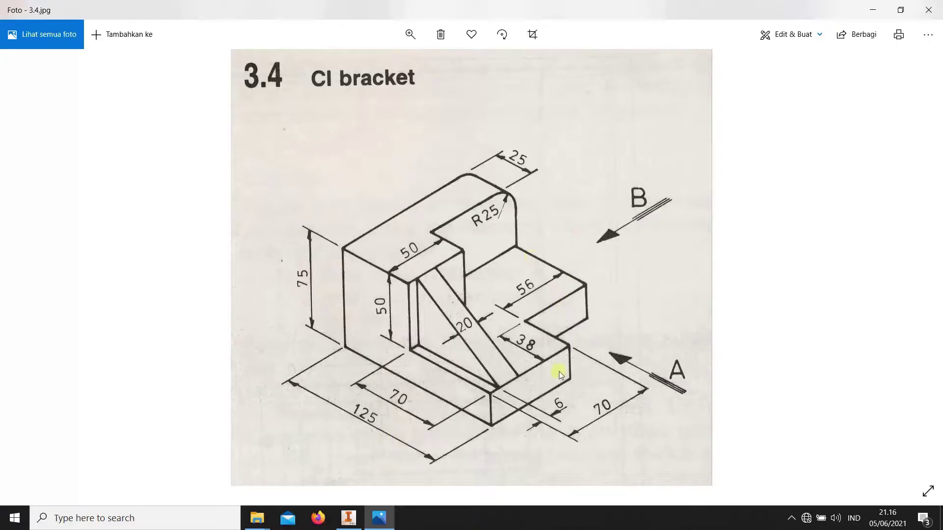
left_click(343, 522)
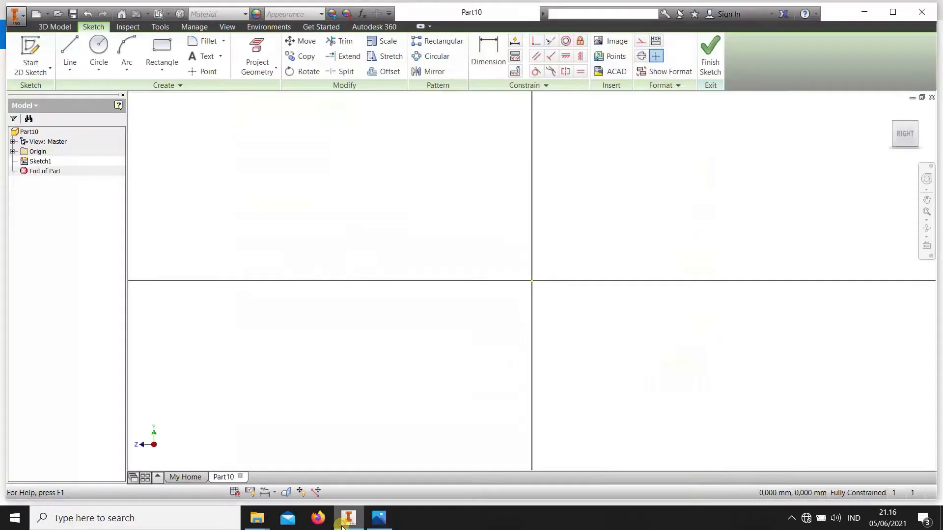
left_click(386, 514)
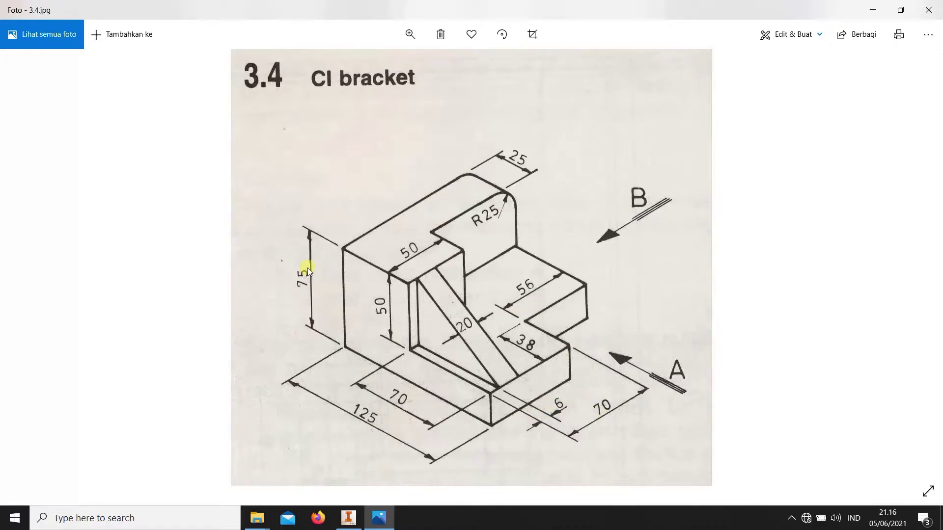
left_click(350, 520)
- Draw a centre rectangle at the origin and place its width and height dimensions
left_click(172, 71)
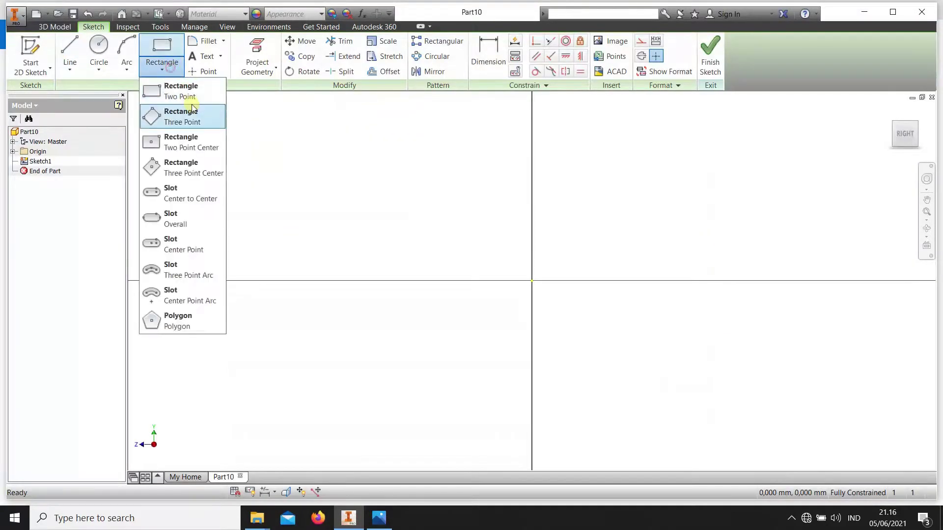
left_click(168, 140)
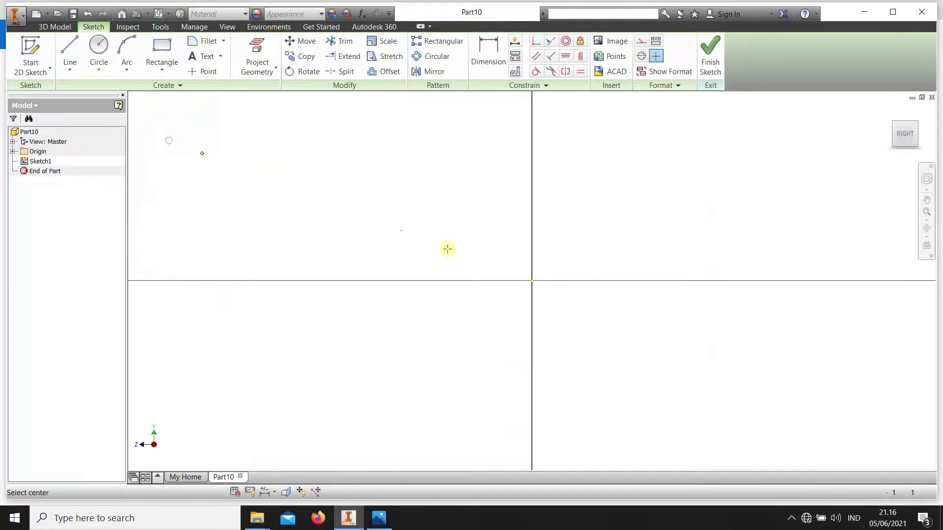
left_click(532, 280)
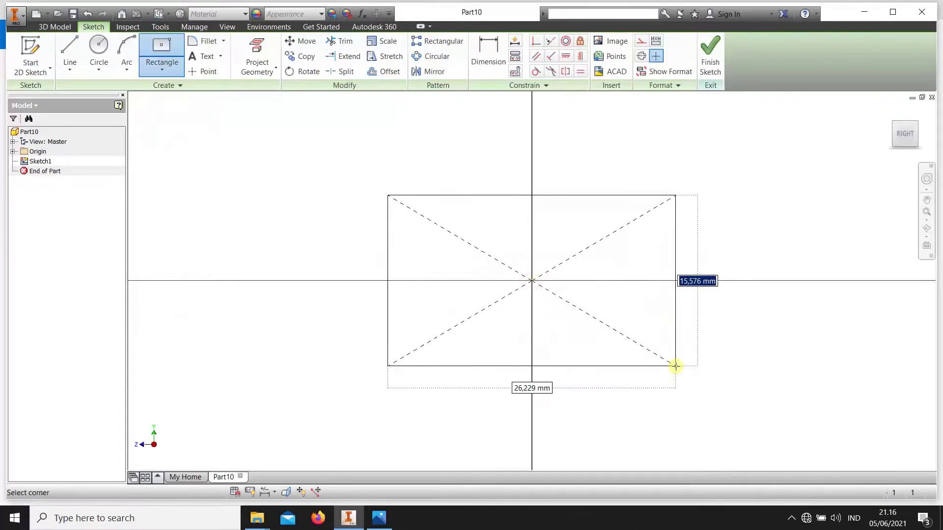
left_click(691, 375)
left_click(488, 54)
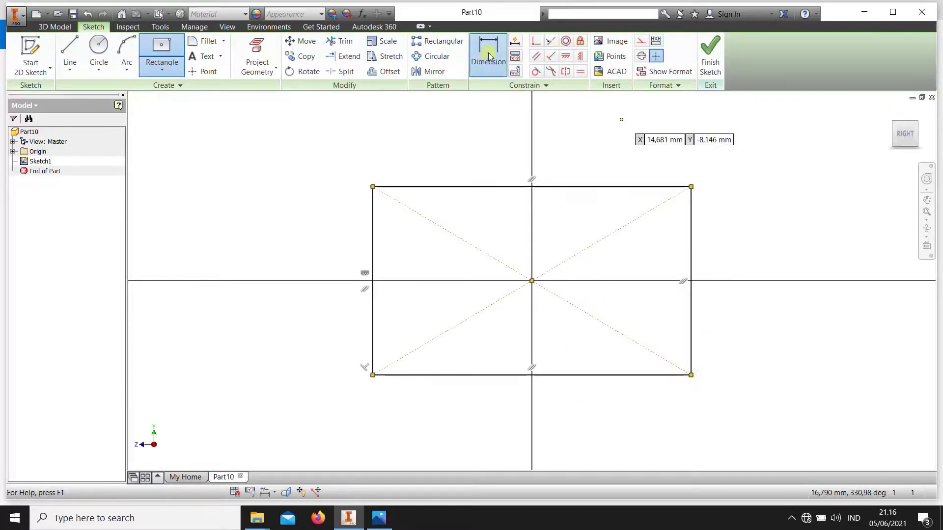
left_click(594, 375)
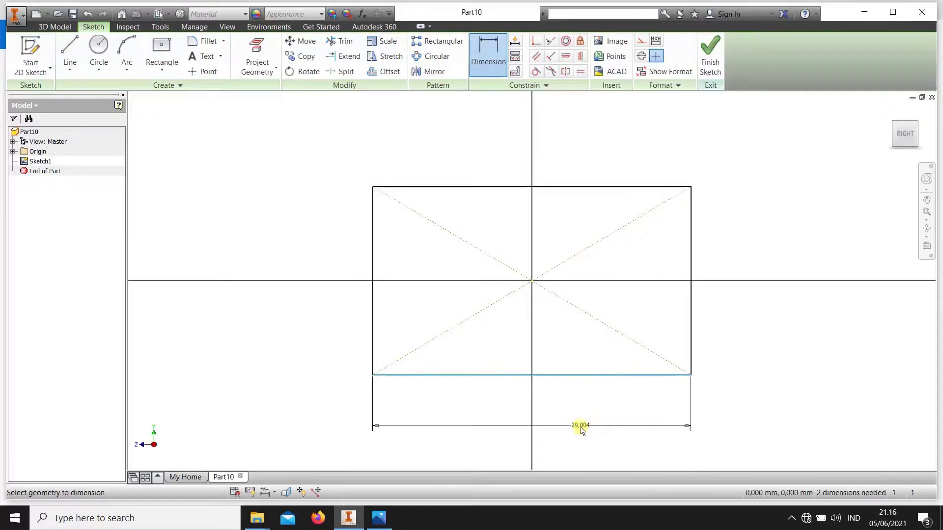
left_click(579, 426)
left_click(691, 266)
left_click(775, 260)
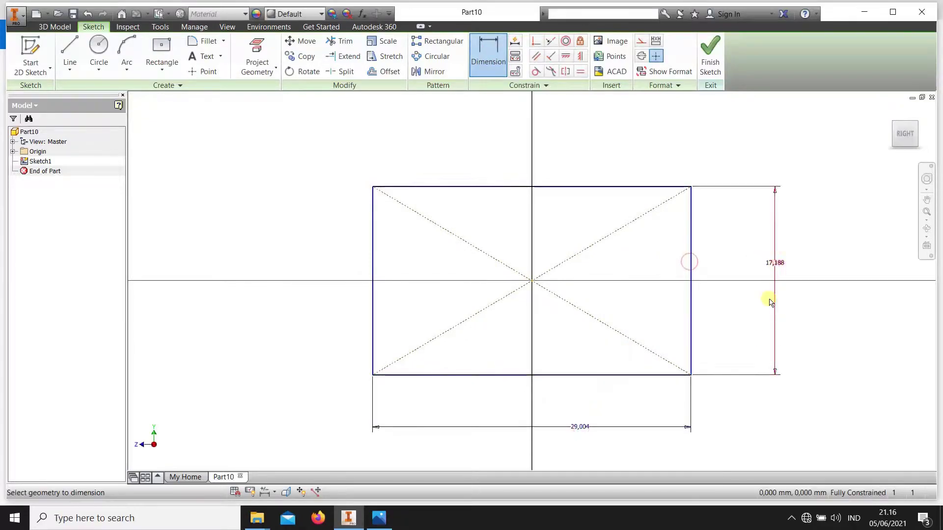
- Set the rectangle width to 126 (70+56) and its height to 125
double_click(584, 427)
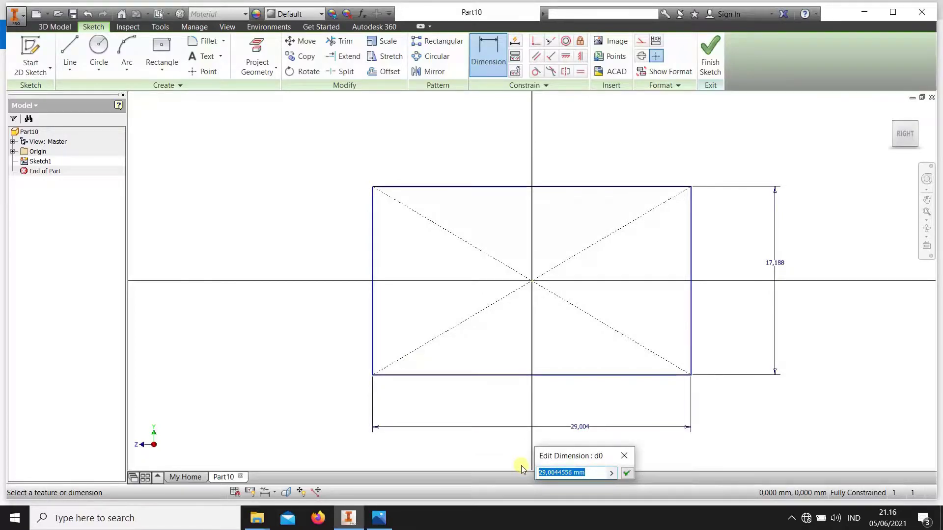
type("7")
type("56")
key("Return")
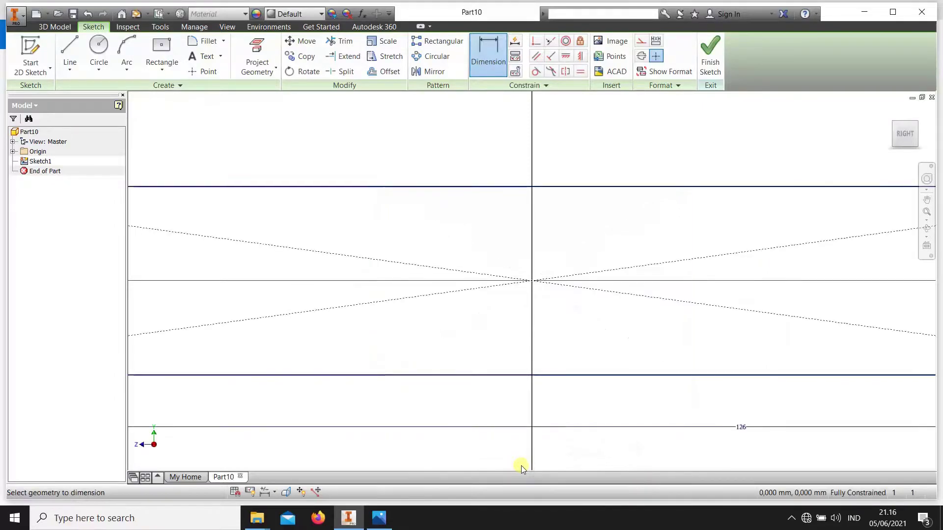
scroll(637, 328, "up", 2)
scroll(638, 328, "up", 2)
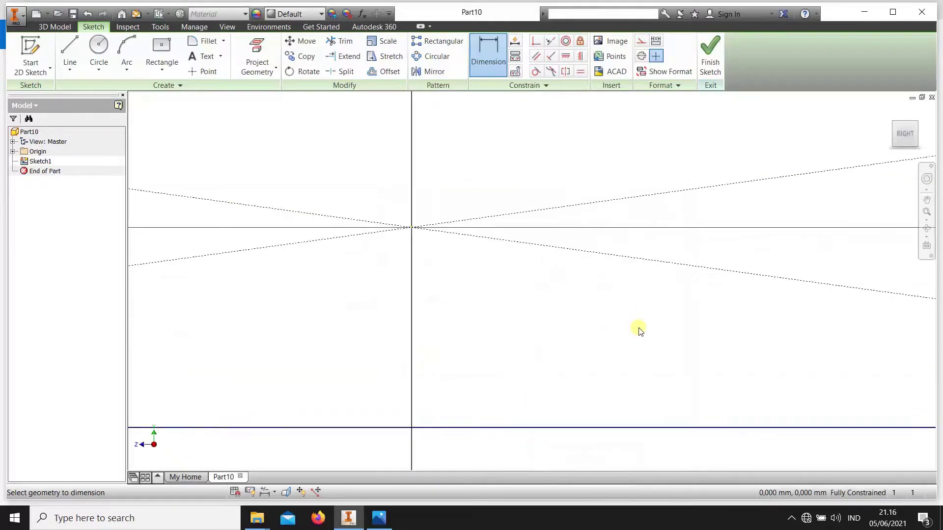
scroll(643, 329, "up", 2)
middle_click_drag(816, 299, 780, 297)
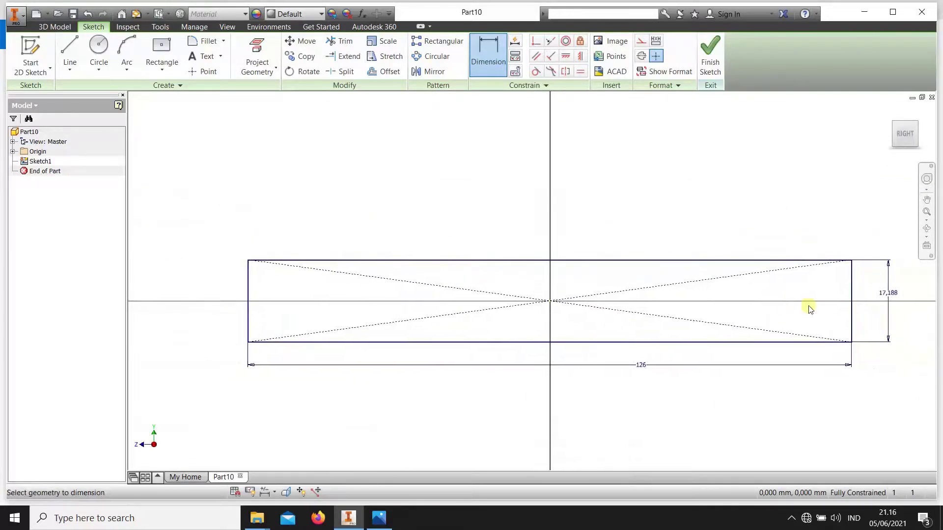
left_click(887, 293)
left_click_drag(890, 340, 846, 347)
type("125")
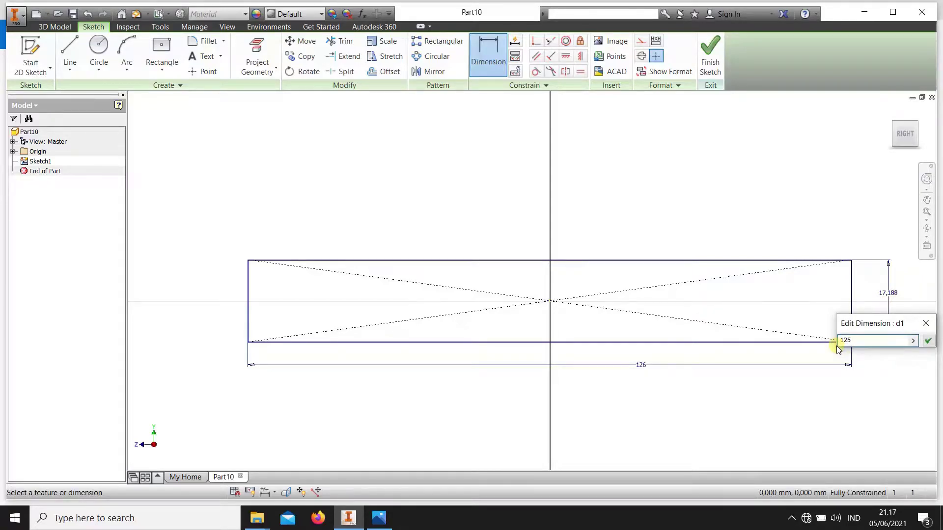
key("Return")
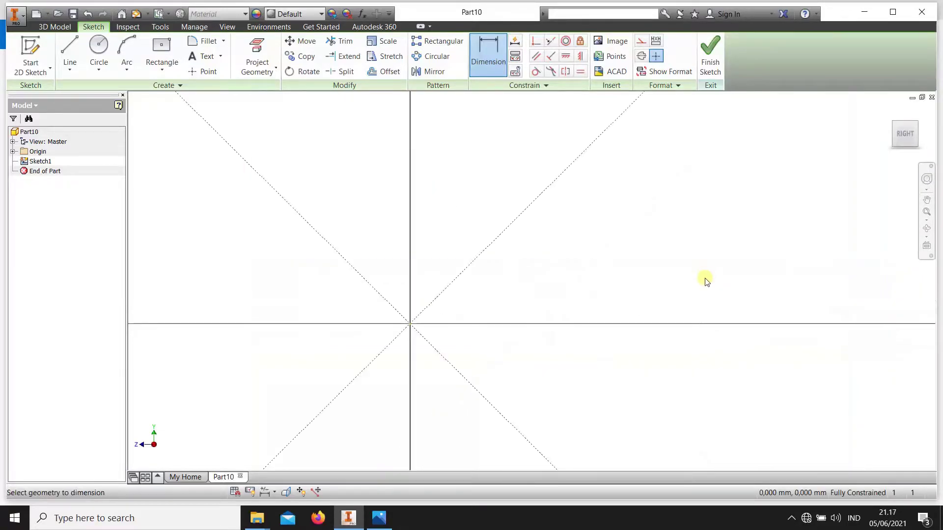
scroll(703, 280, "down", 3)
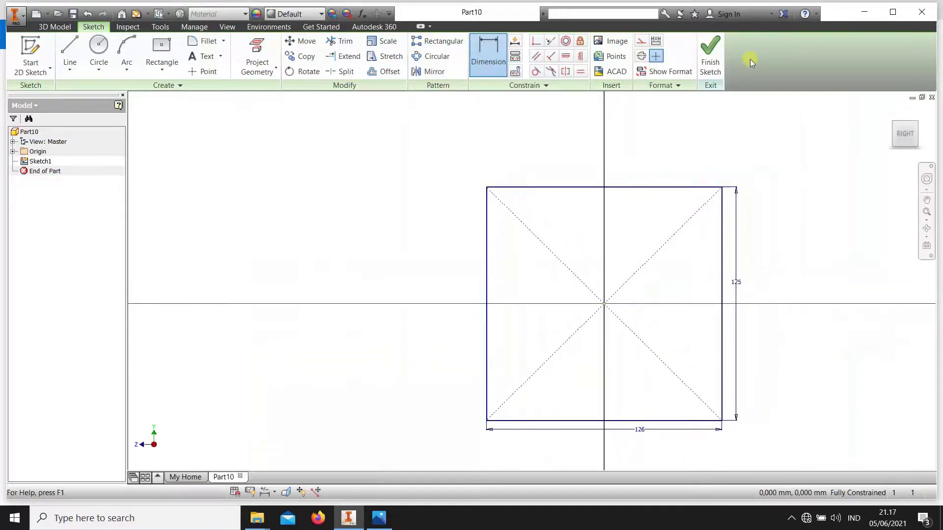
- Finish the sketch and extrude the 126 × 125 rectangle 75 mm into a block
left_click(710, 54)
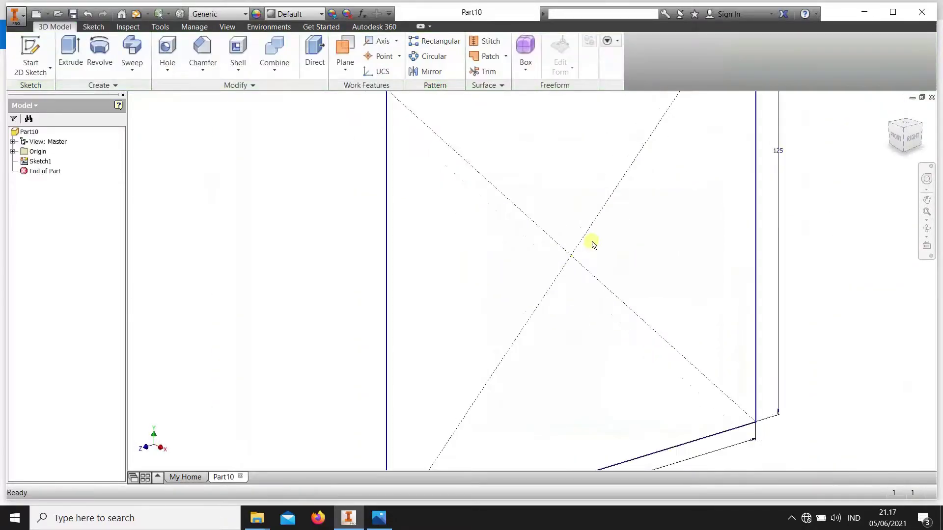
left_click(70, 49)
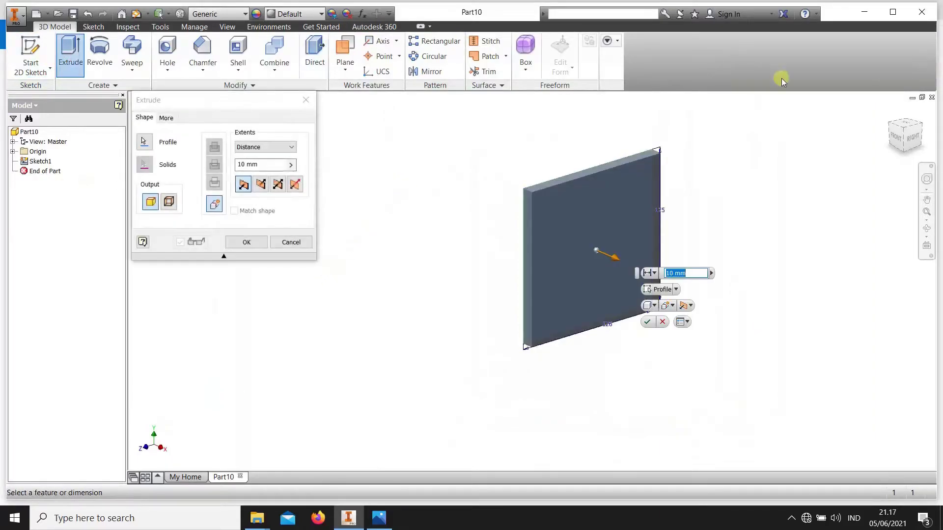
left_click(387, 521)
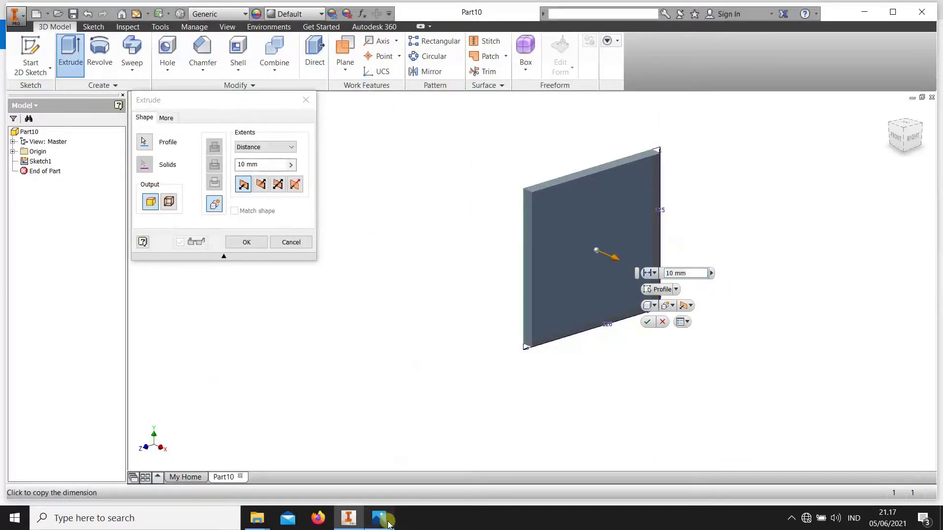
left_click(386, 521)
type("75")
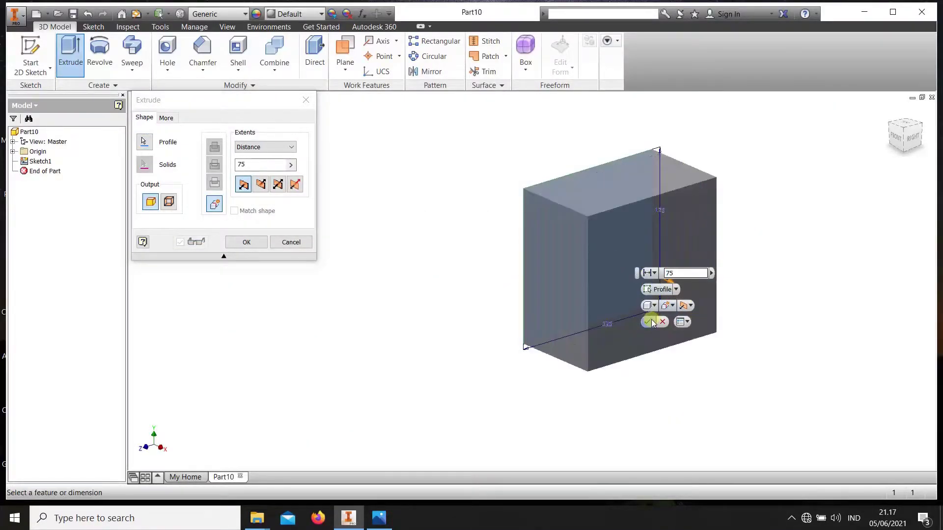
key("Return")
mouse_move(651, 365)
middle_mouse_down()
mouse_move(461, 371)
mouse_move(477, 295)
mouse_move(501, 272)
middle_mouse_up()
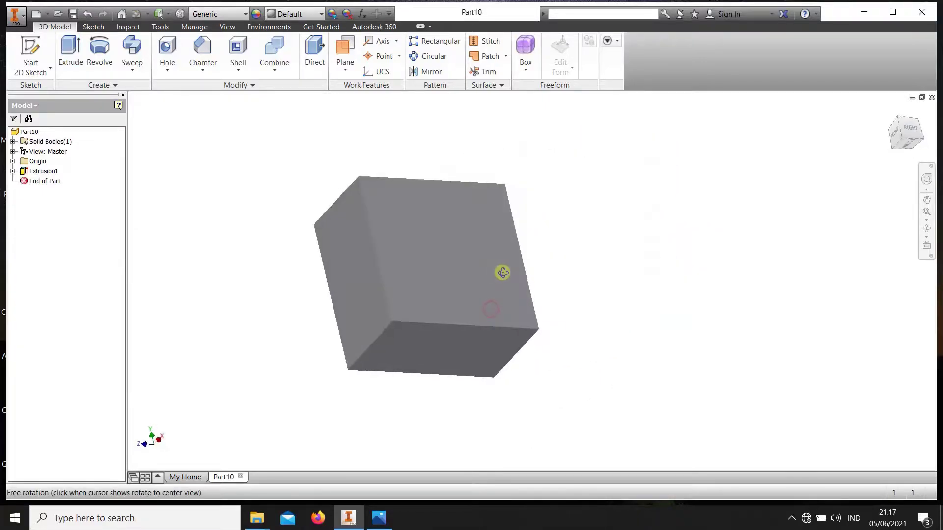
- Switch to Shaded with Edges and start Sketch2 on the block's front face
left_click(367, 524)
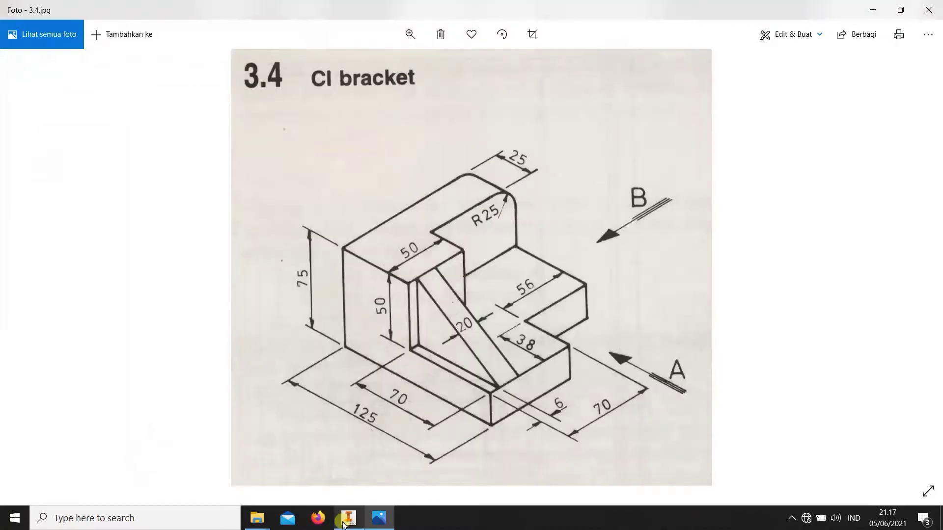
left_click(348, 518)
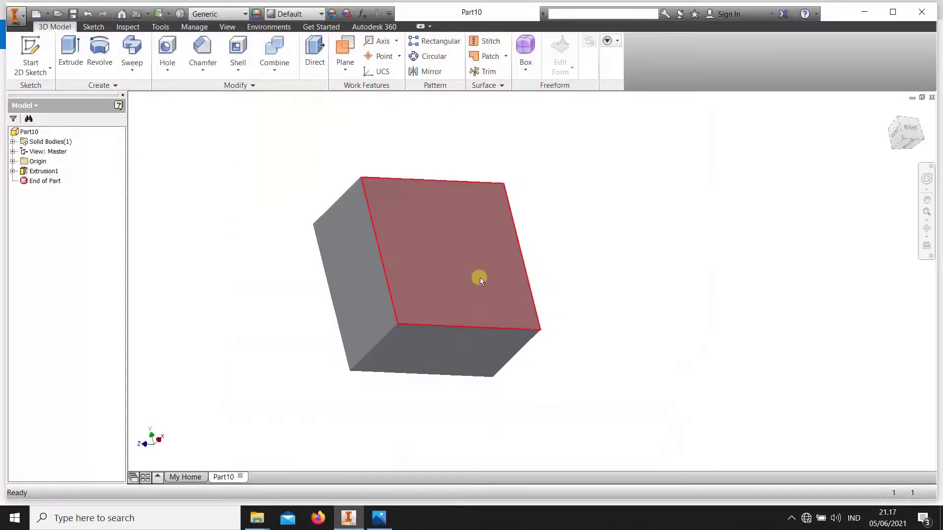
mouse_move(479, 277)
middle_mouse_down()
mouse_move(474, 394)
mouse_move(491, 297)
mouse_move(444, 221)
mouse_move(502, 326)
mouse_move(555, 325)
middle_mouse_up()
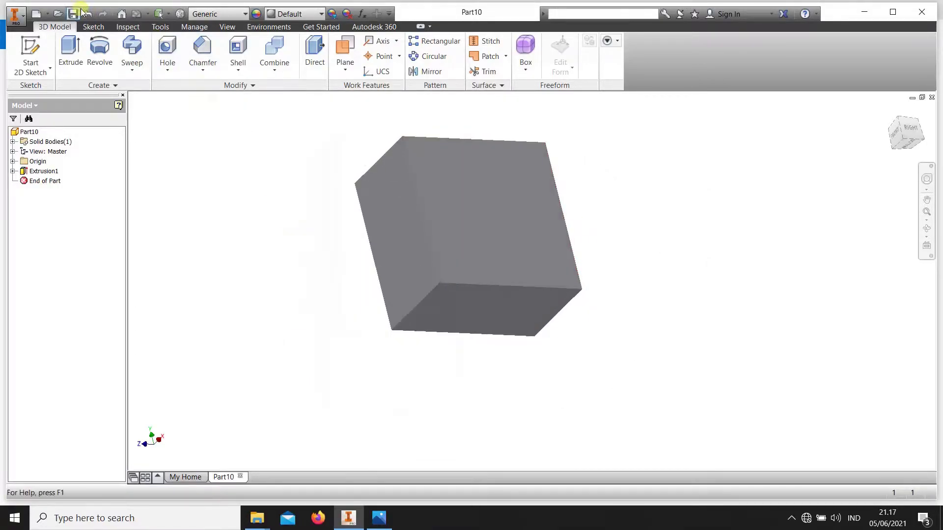
left_click(224, 27)
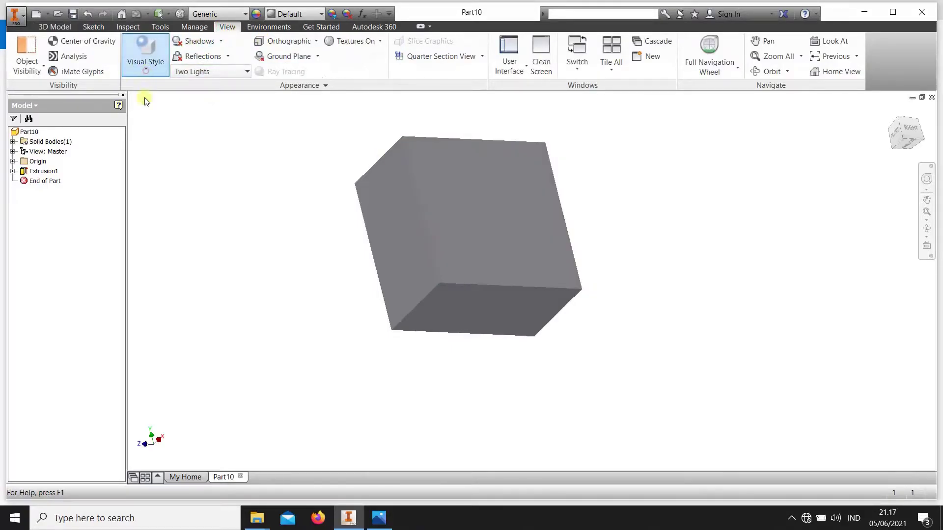
left_click(163, 141)
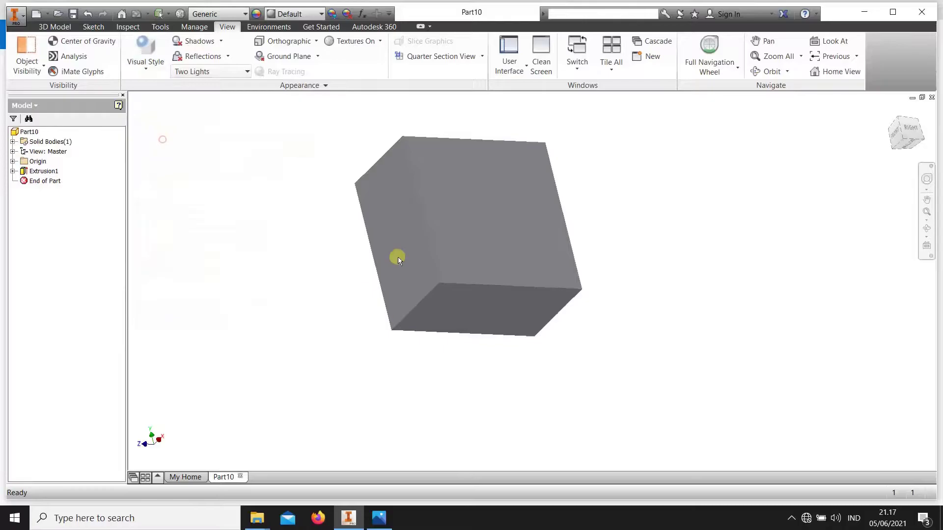
left_click(519, 227)
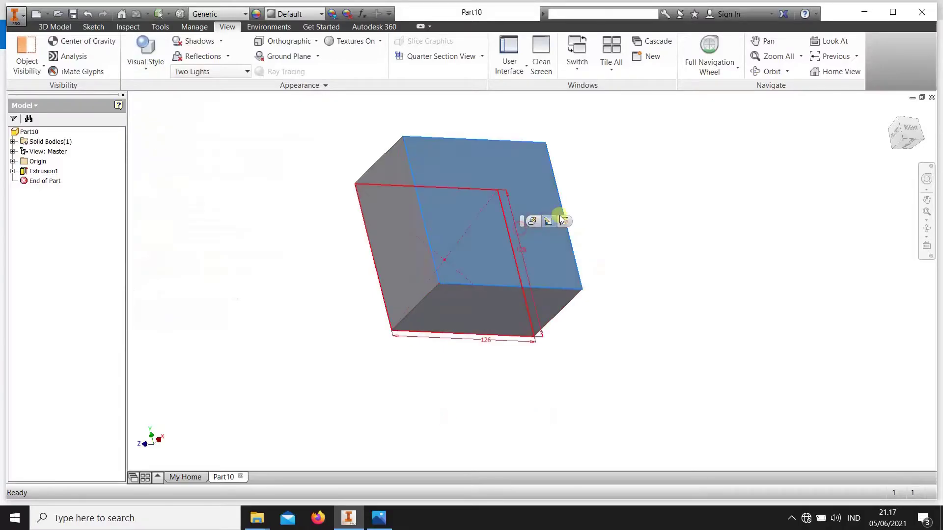
key("s")
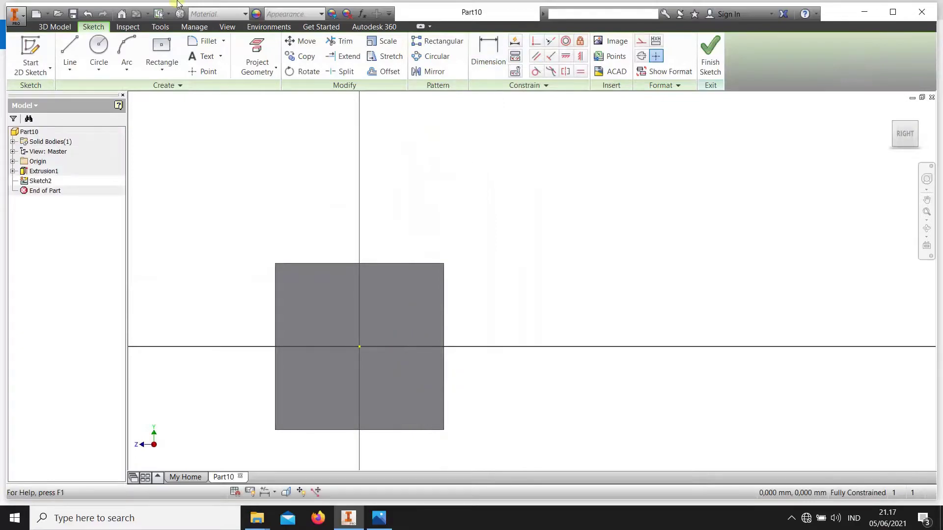
- Draw a closed six-line stepped outline on the block's face, then view the drawing
left_click(70, 49)
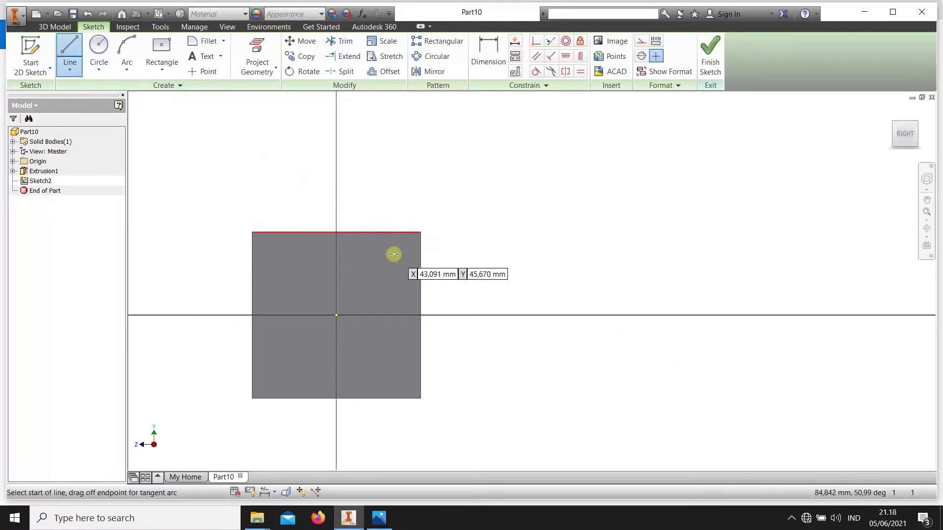
left_click(421, 266)
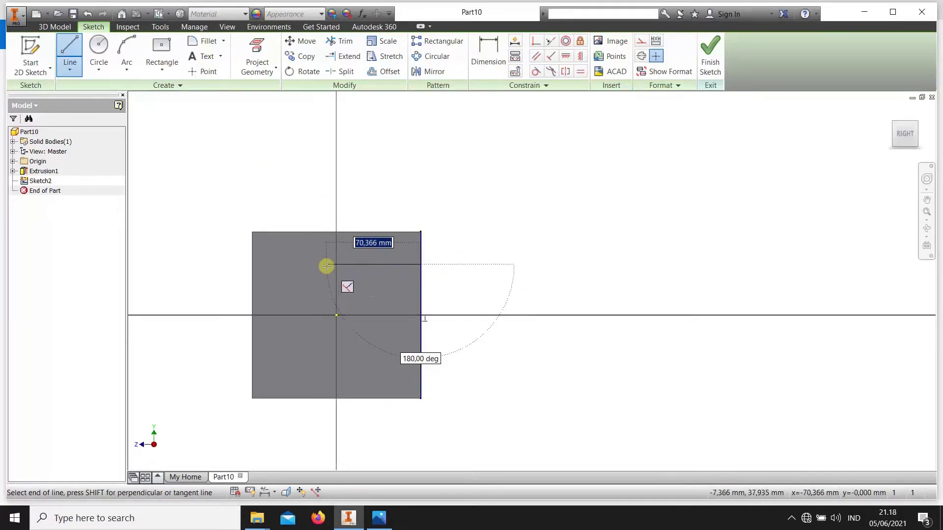
left_click(327, 265)
left_click(326, 294)
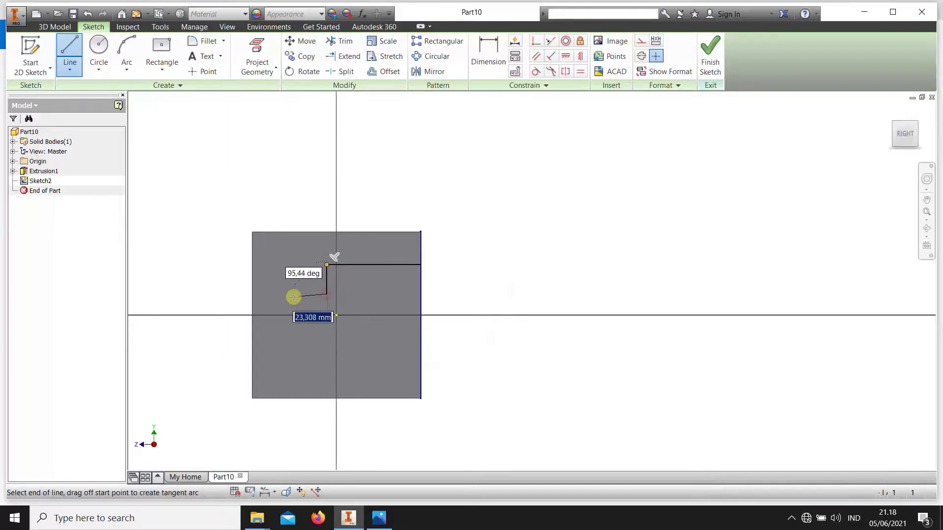
left_click(291, 294)
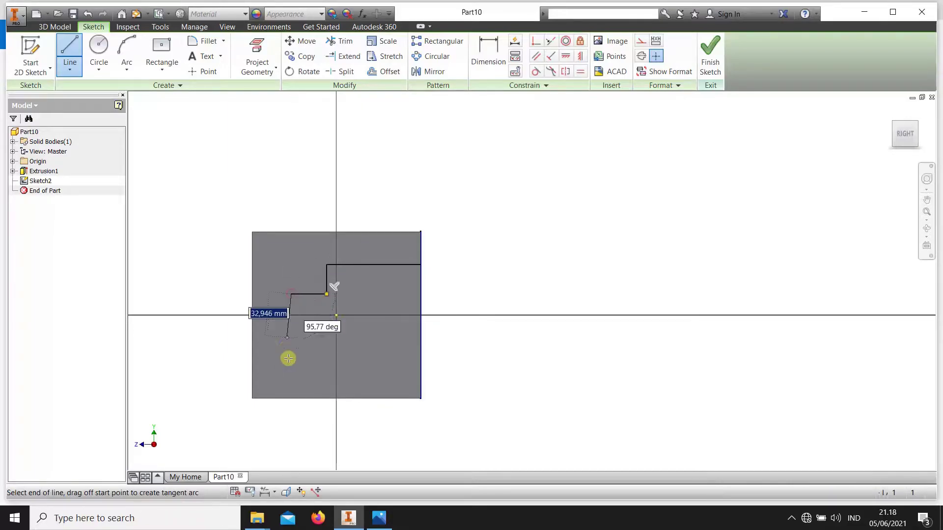
left_click(291, 399)
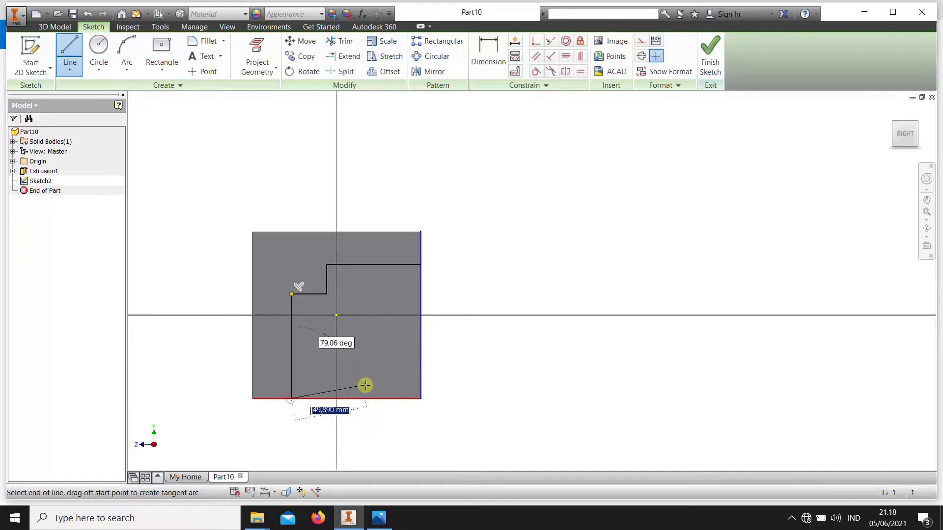
left_click(419, 399)
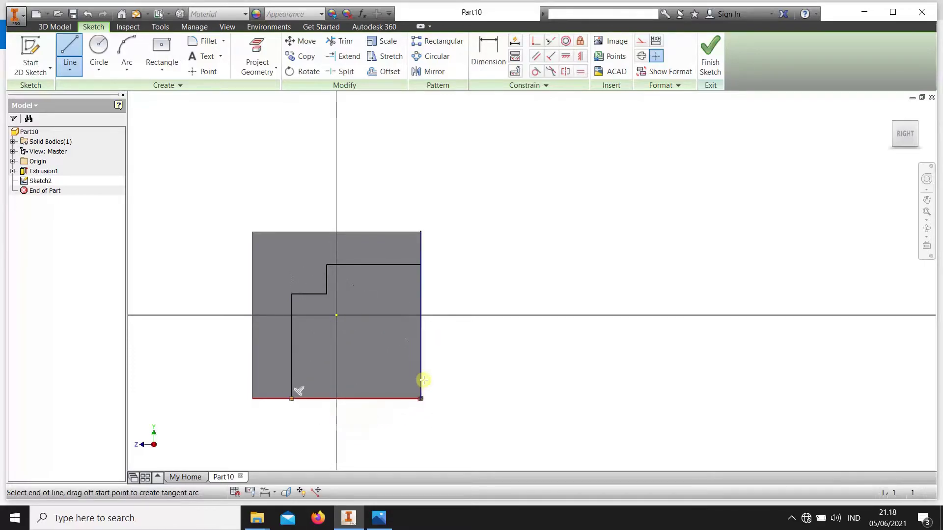
left_click(421, 265)
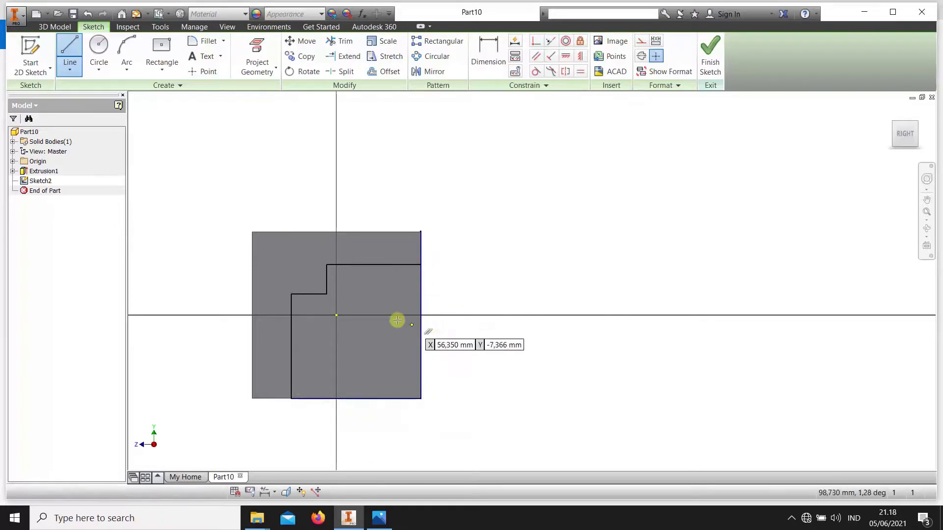
left_click(379, 518)
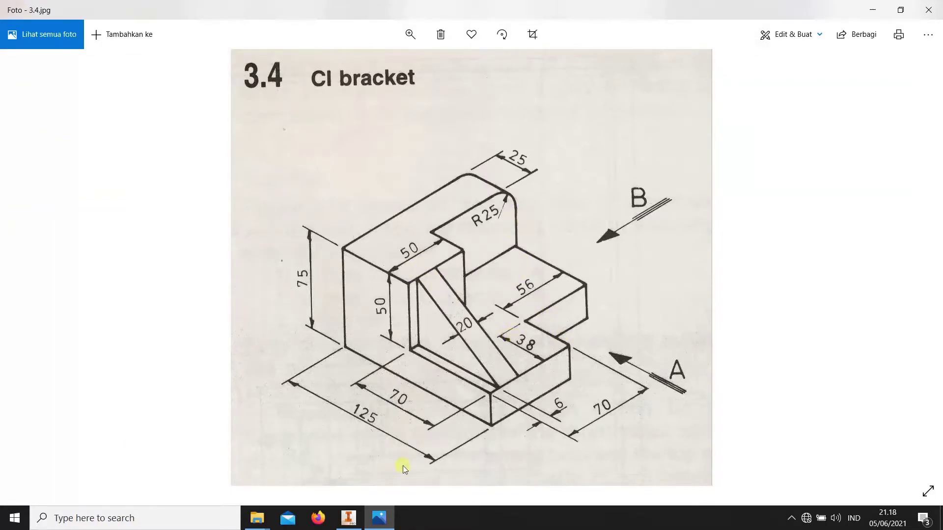
- Dimension the upper step 50 from the left edge
left_click(348, 518)
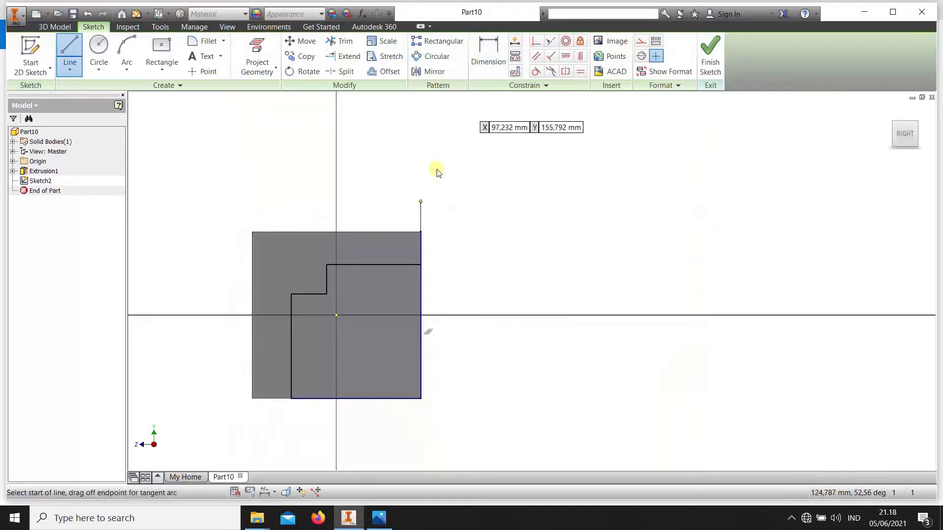
left_click(379, 518)
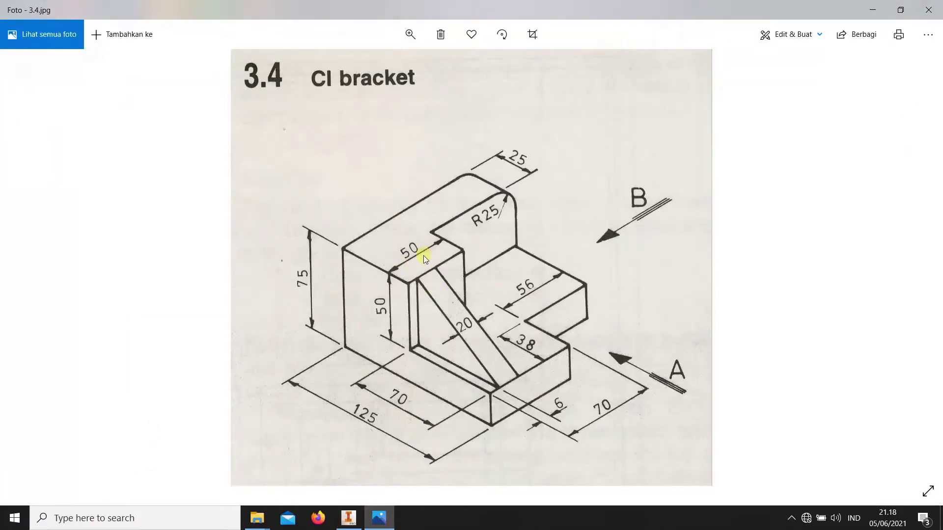
left_click(379, 518)
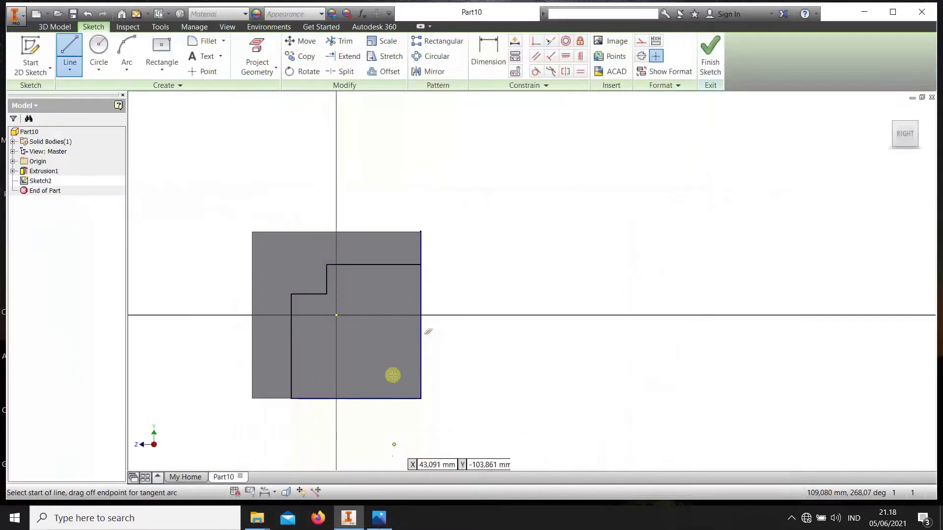
left_click(475, 53)
left_click(327, 269)
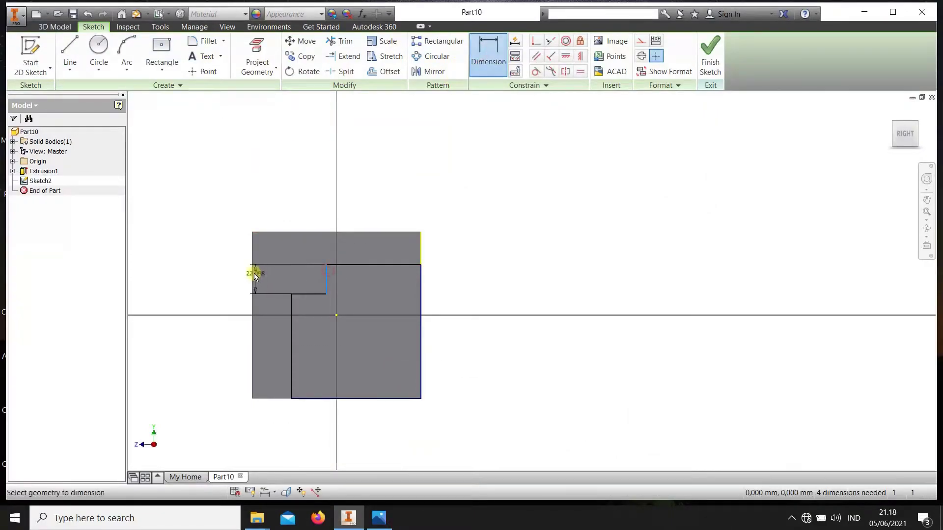
left_click(253, 273)
left_click(284, 275)
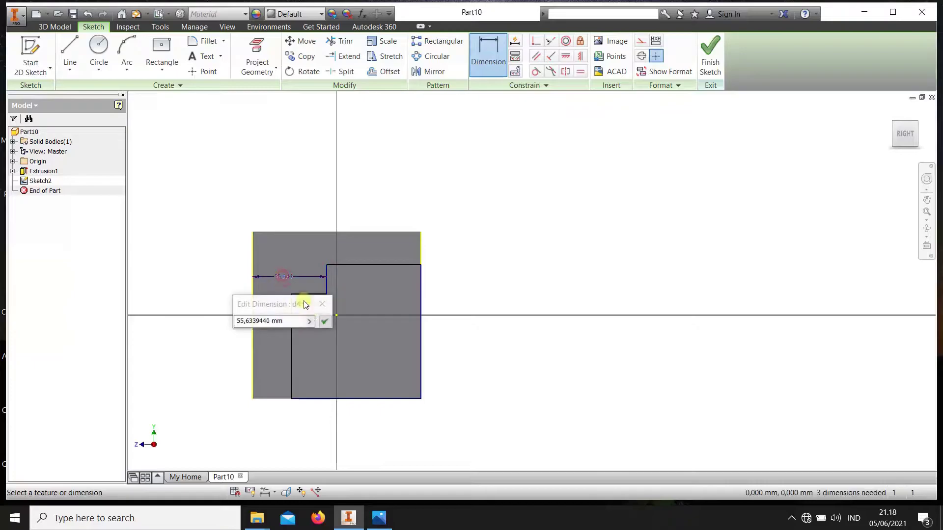
type("50")
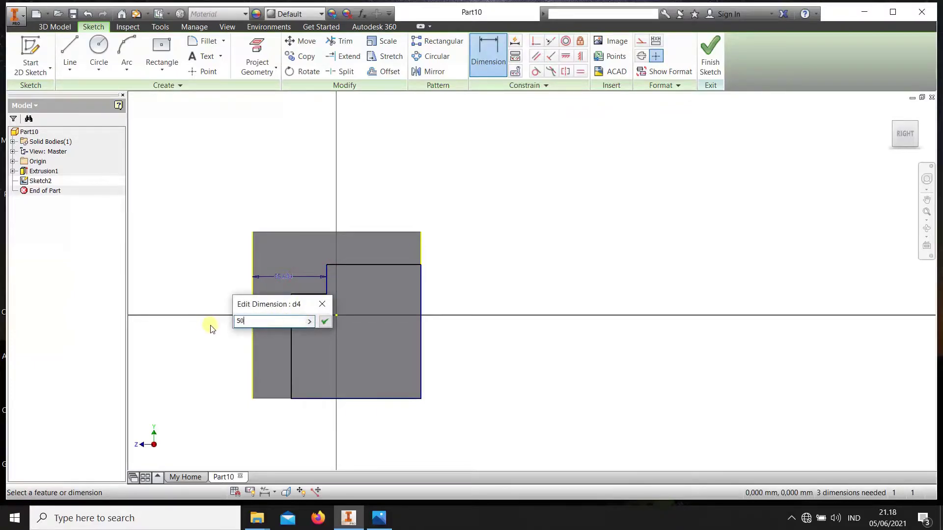
key("Return")
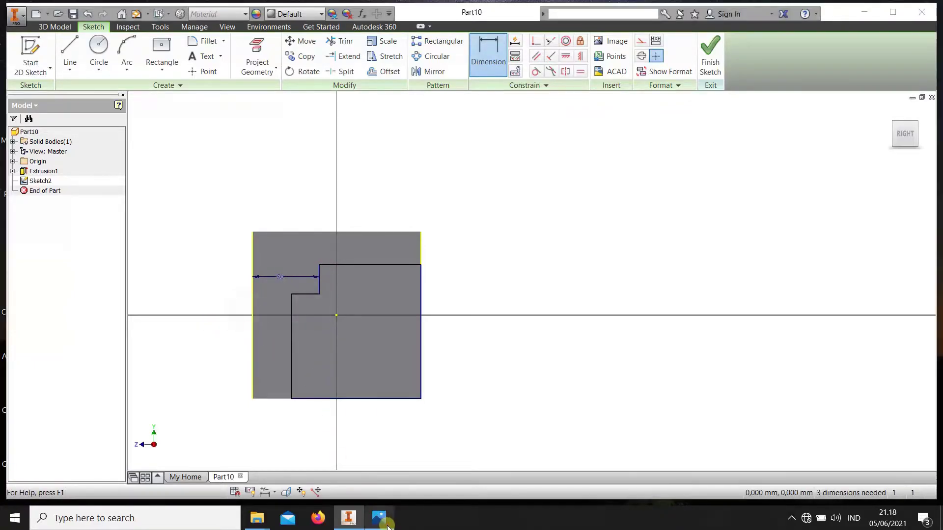
- Dimension the lower vertical line 26 from the left edge
left_click(379, 519)
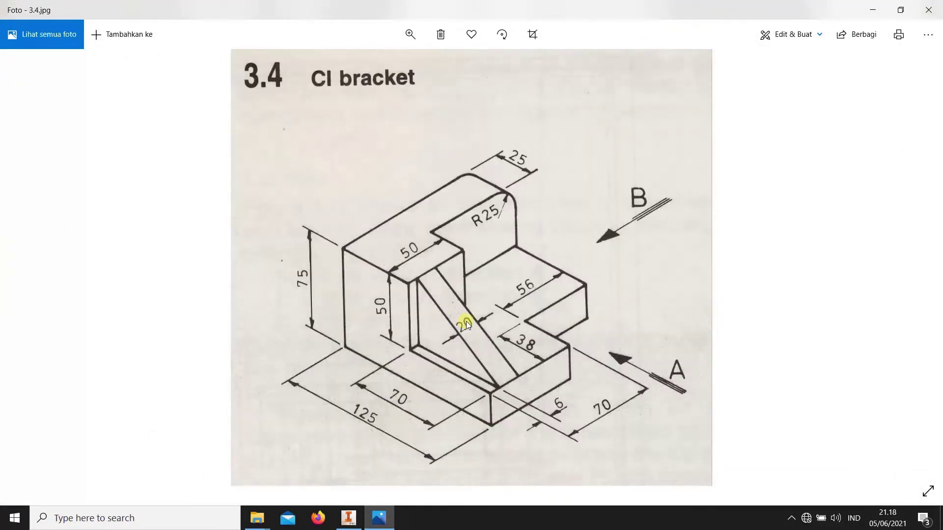
left_click(348, 518)
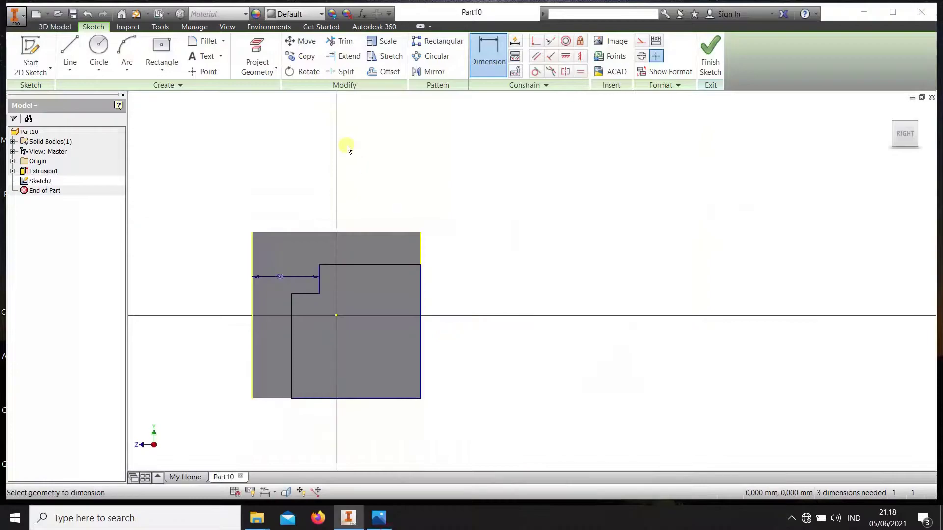
left_click(489, 55)
left_click(292, 325)
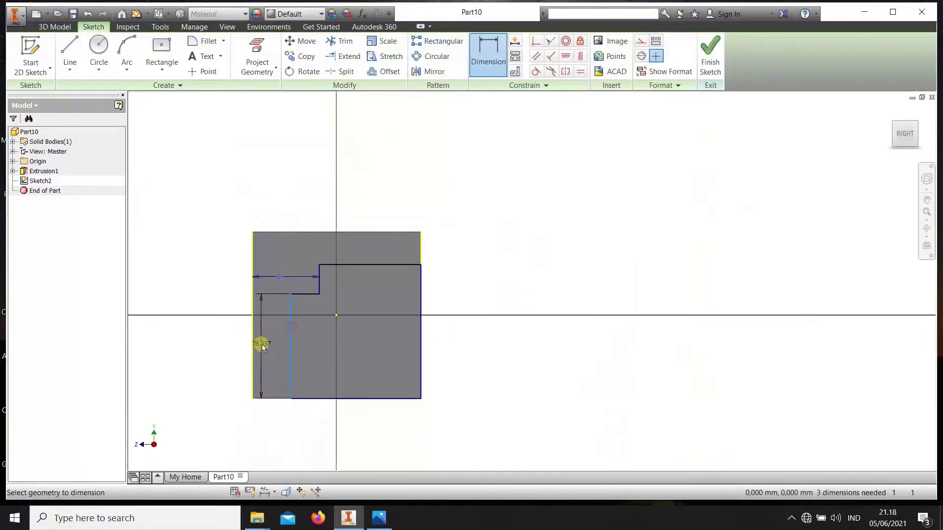
left_click(251, 341)
left_click(269, 426)
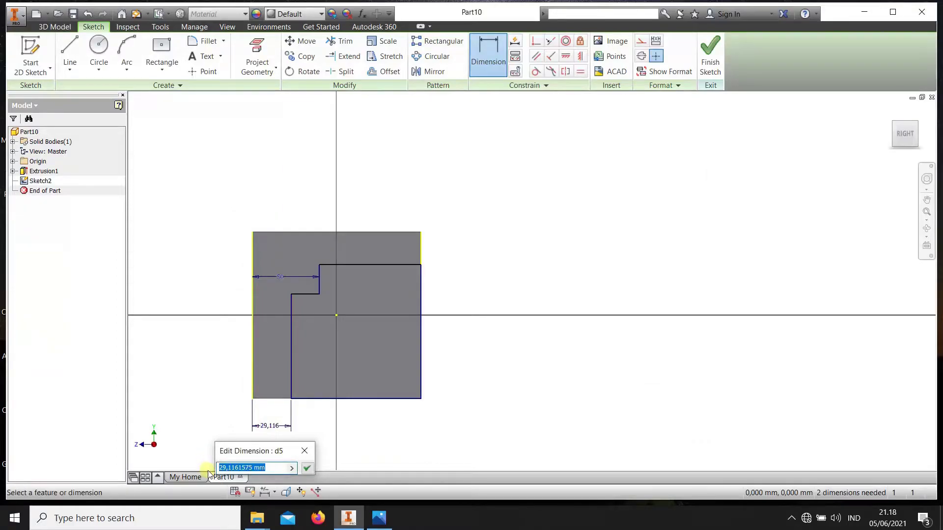
type("26")
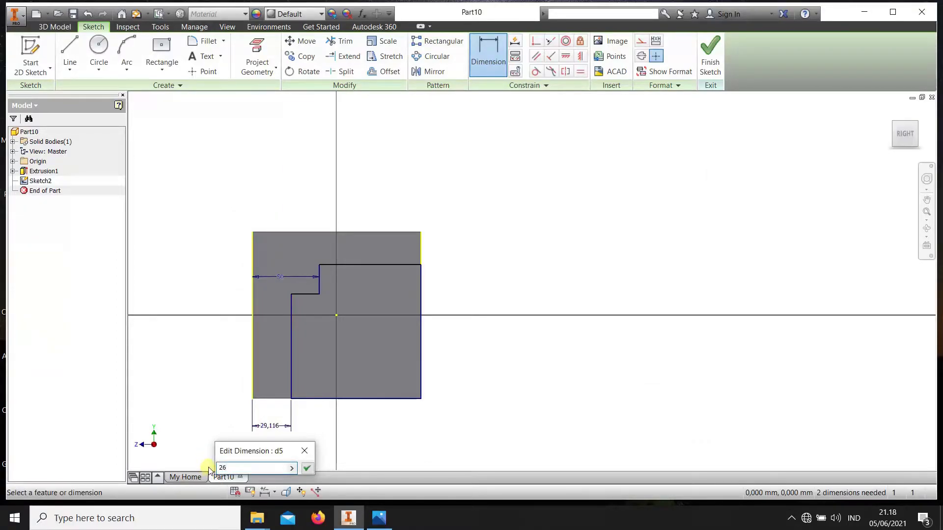
key("Return")
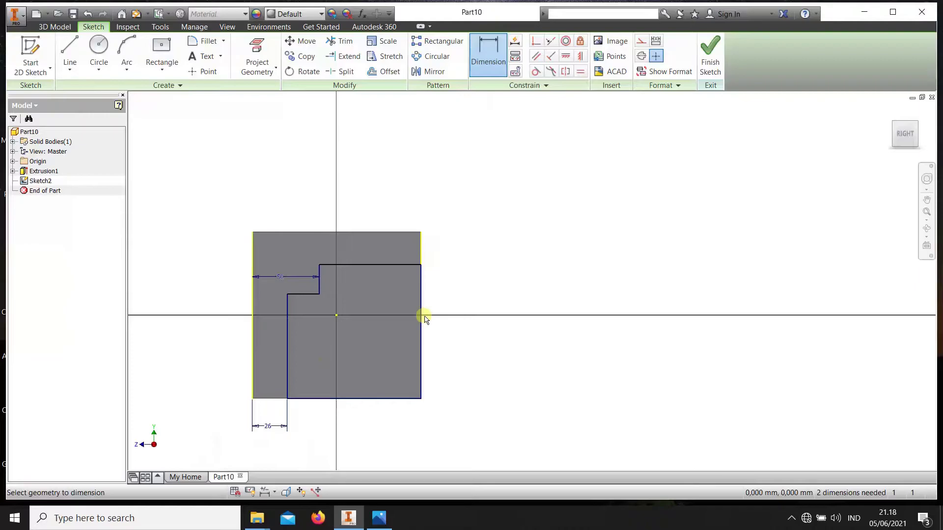
left_click(421, 317)
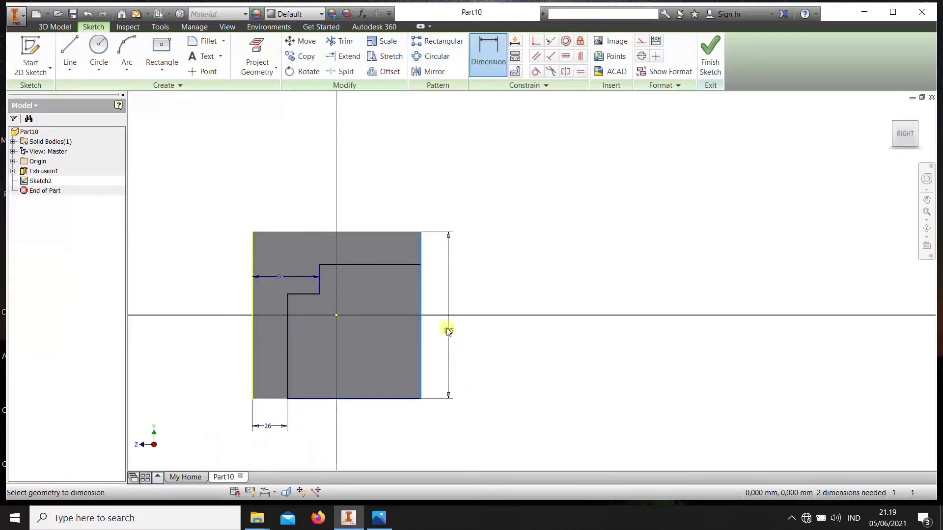
key("Escape")
key("d")
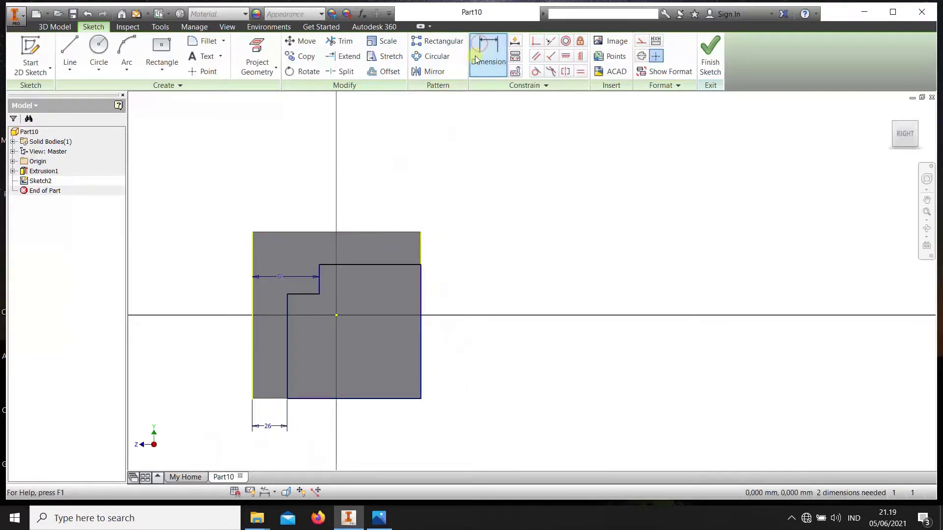
- Dimension the upper step line to the bottom edge as 100
left_click(358, 266)
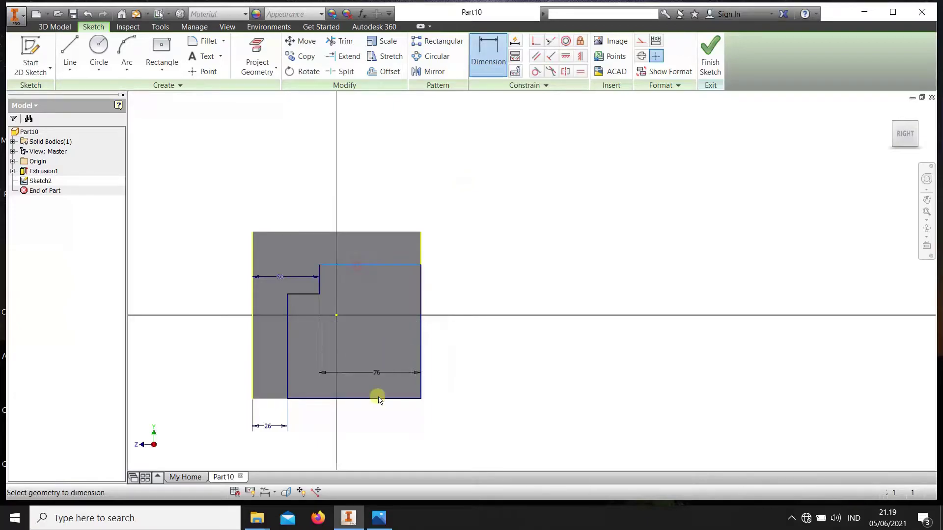
left_click(373, 399)
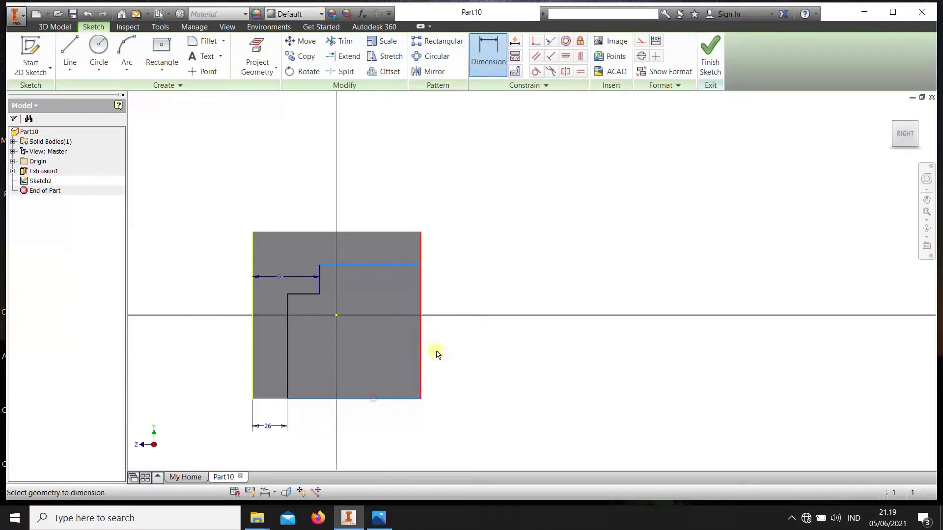
left_click(458, 375)
left_click(380, 518)
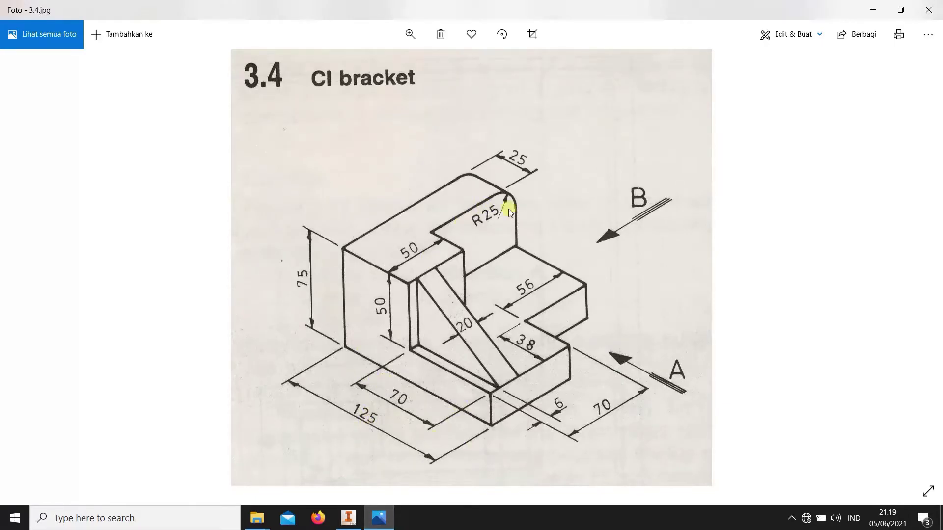
left_click(348, 518)
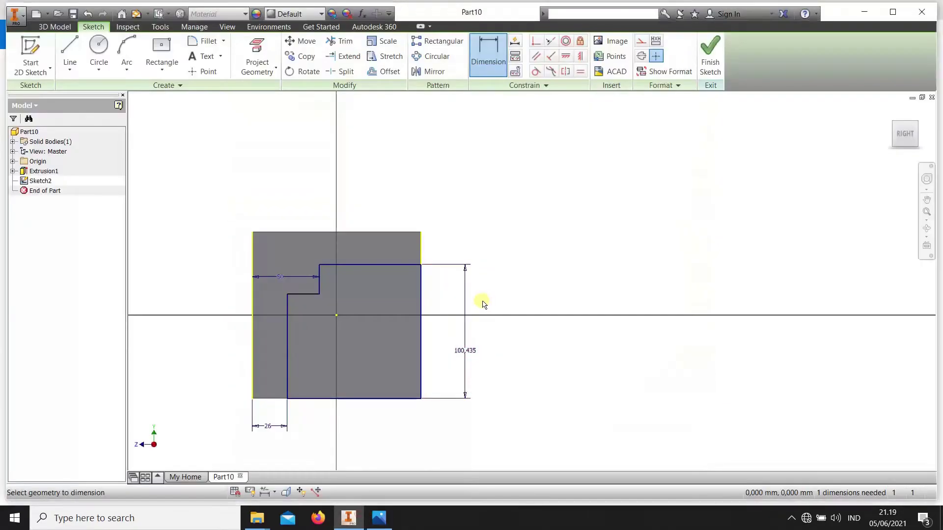
left_click(465, 350)
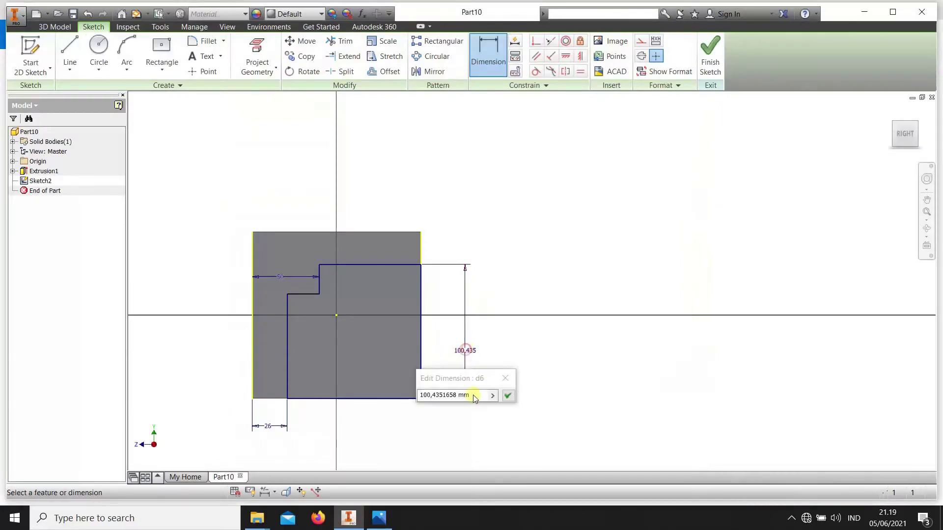
left_click(474, 397)
type("100")
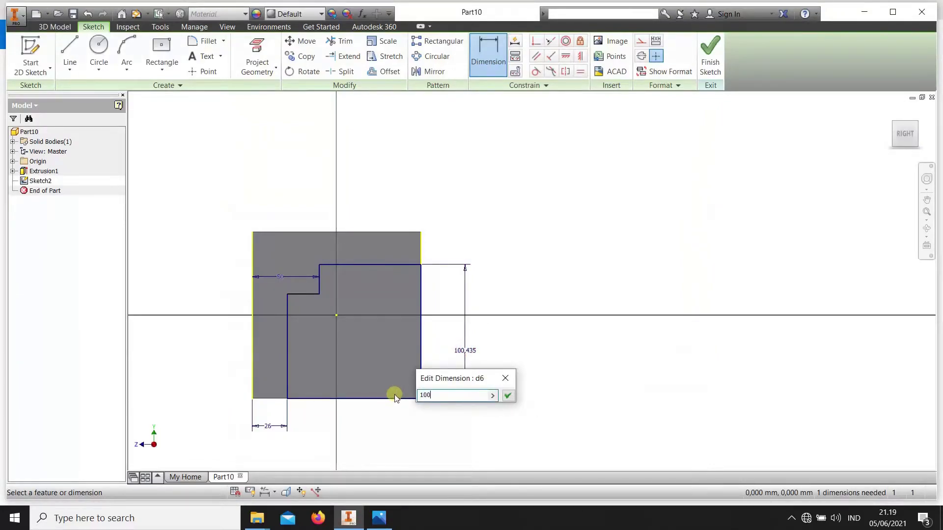
key("Return")
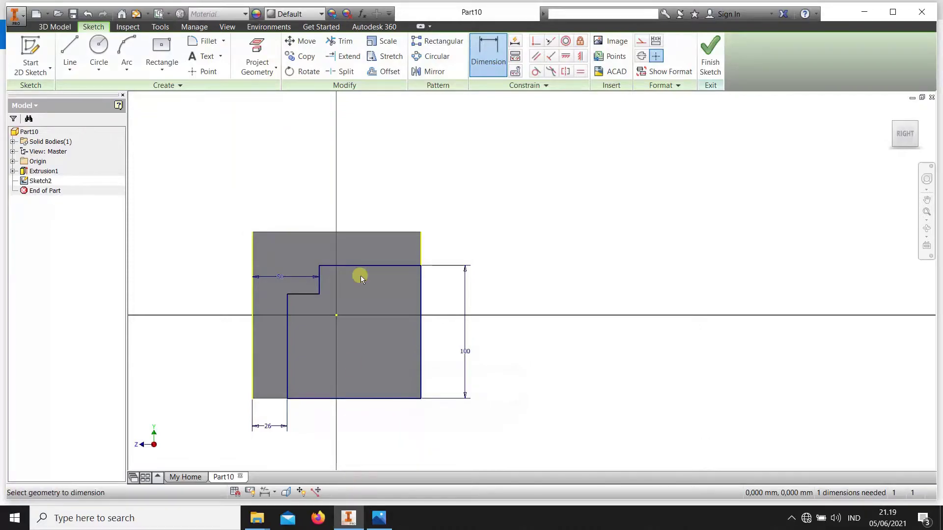
- Place the step height dimension between the two step lines and check the drawing
left_click(314, 294)
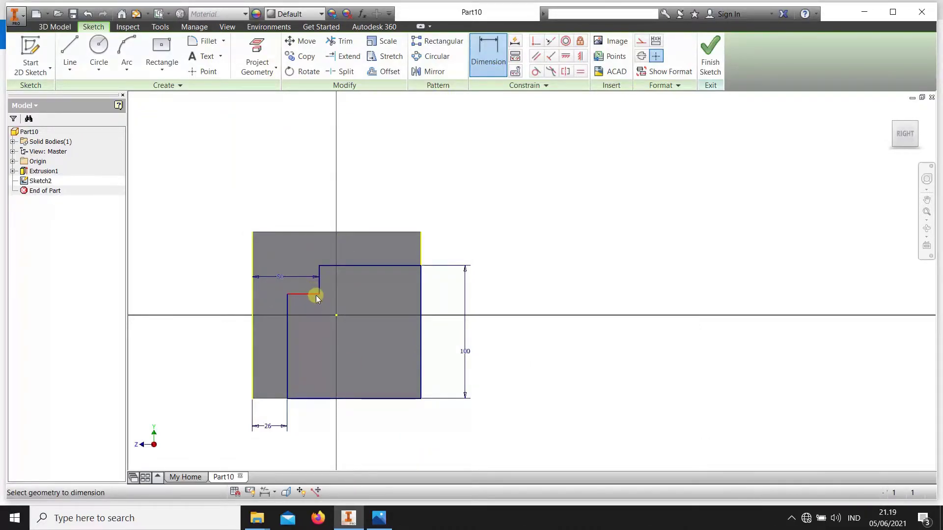
left_click(337, 265)
left_click(232, 277)
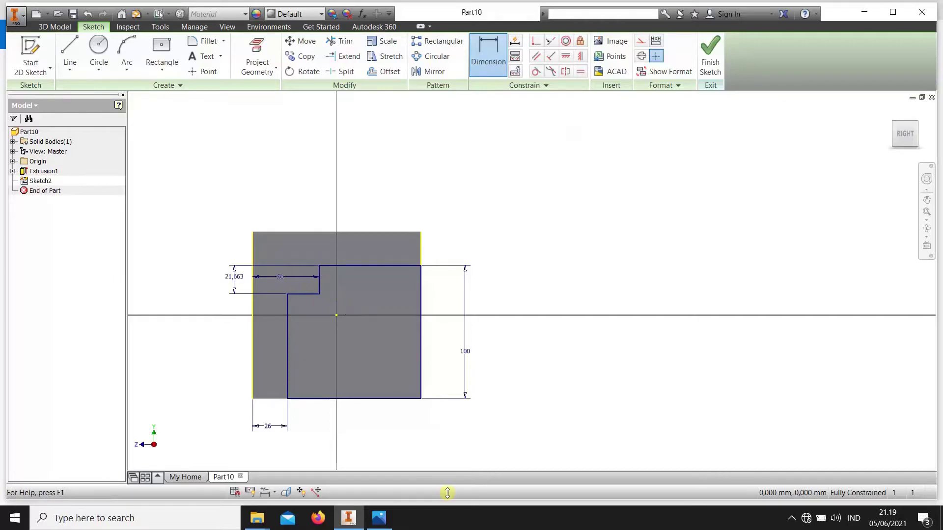
left_click(380, 518)
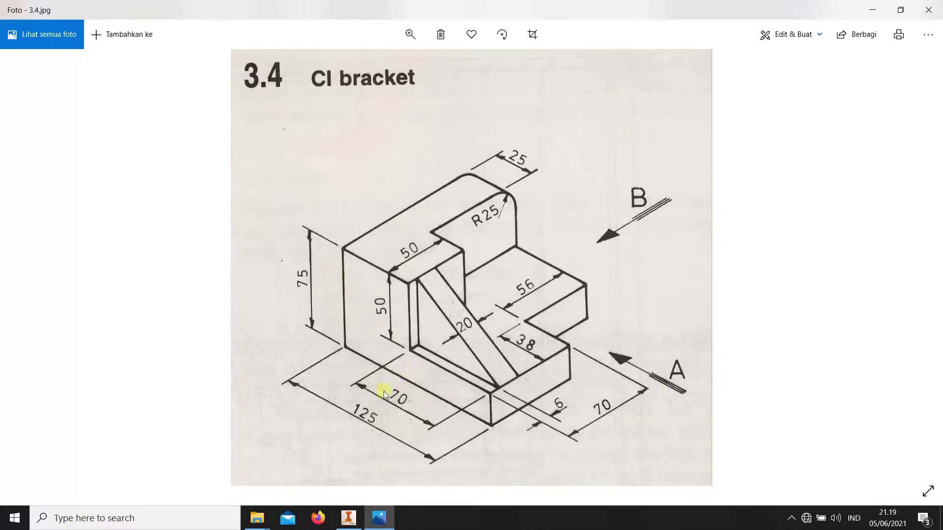
- Check the reference drawing, then delete the wrong 21,663 step dimension
left_click(353, 517)
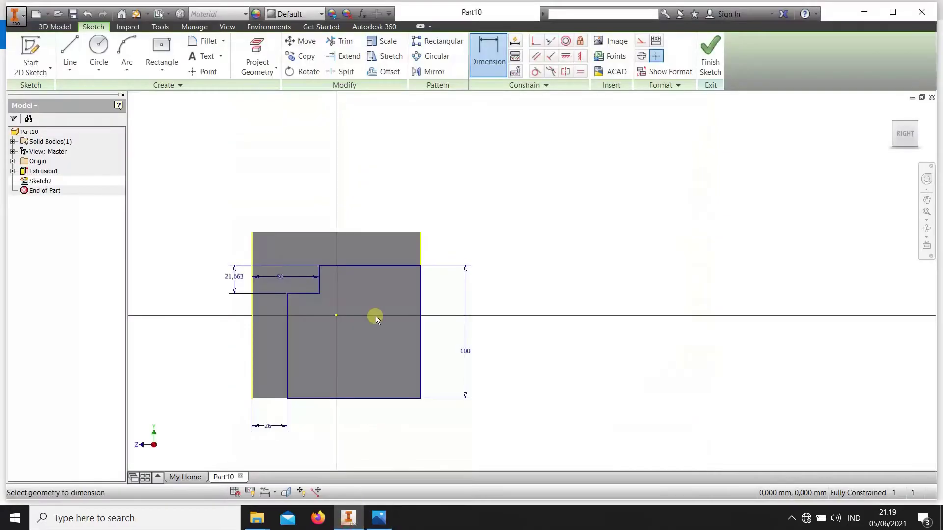
double_click(233, 278)
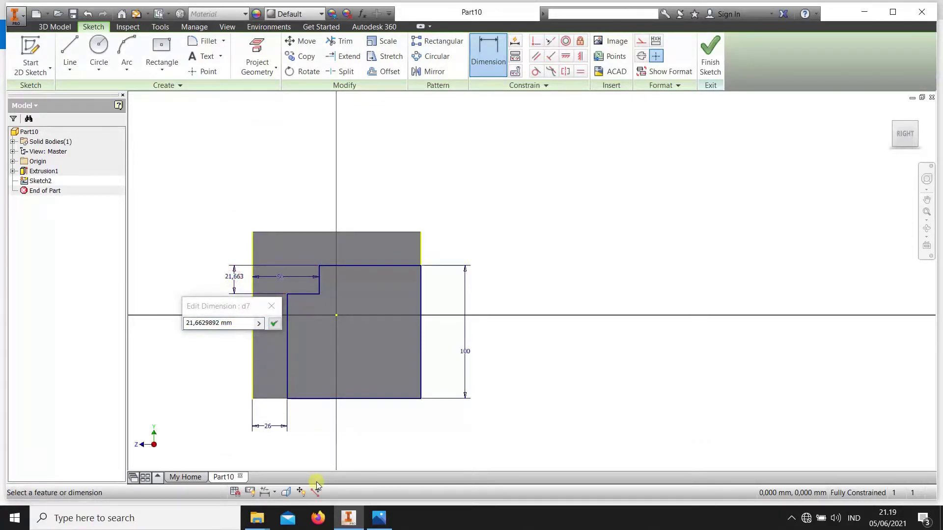
left_click(375, 522)
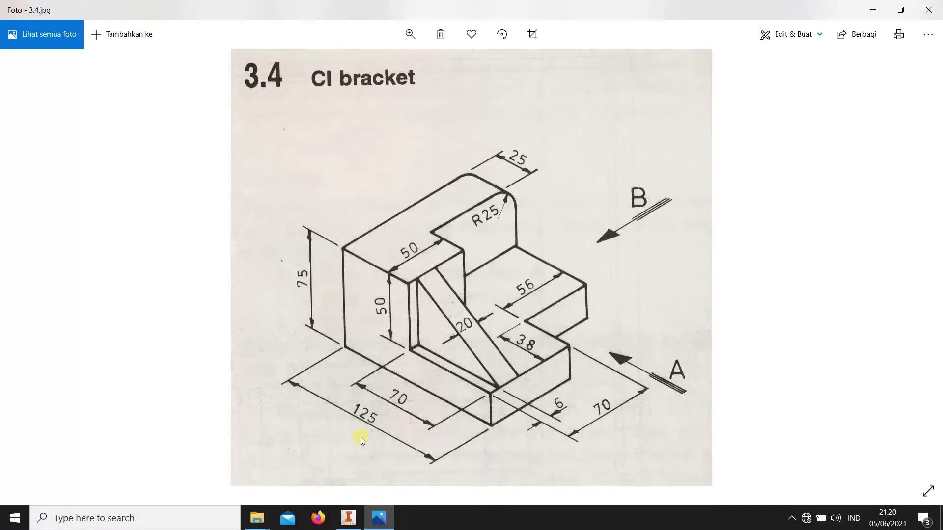
left_click(348, 518)
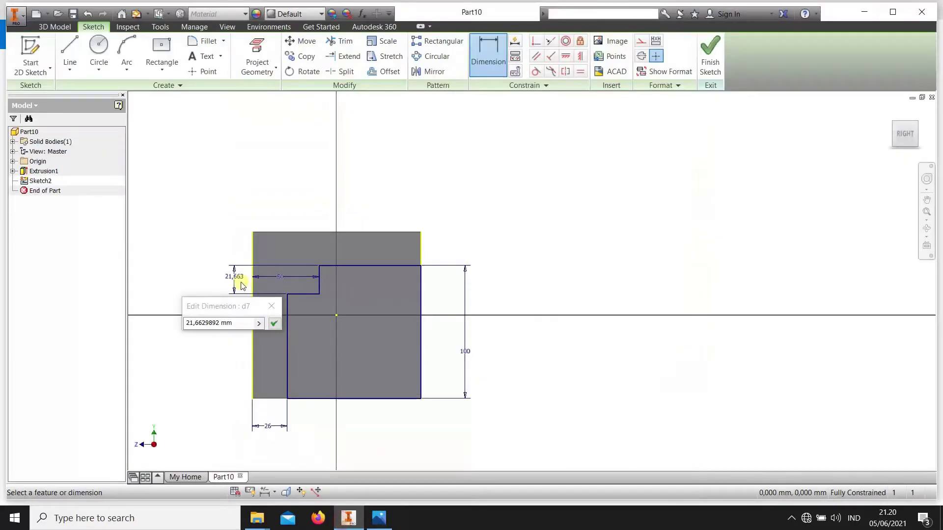
key("Escape")
key("Escape")
right_click(235, 282)
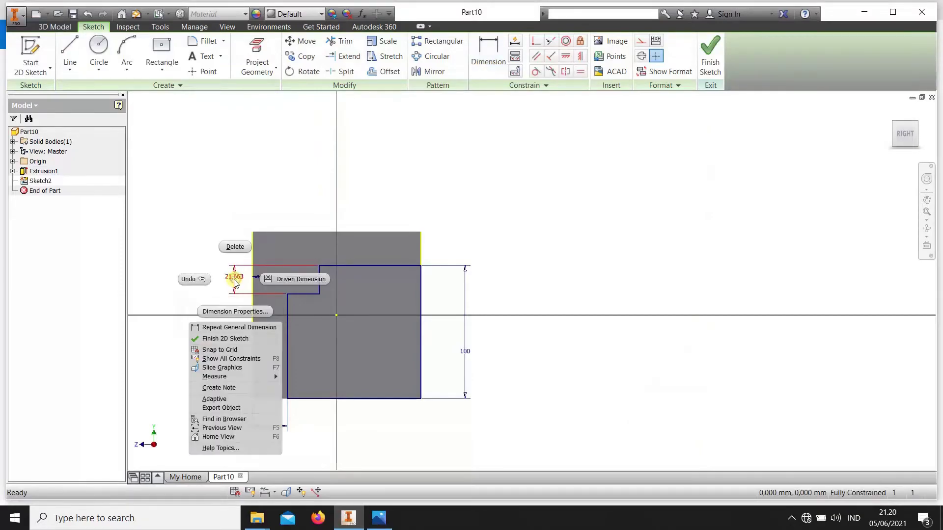
left_click(231, 245)
- Dimension the top edge to the short step line as 125-70, making it 55 mm
left_click(487, 44)
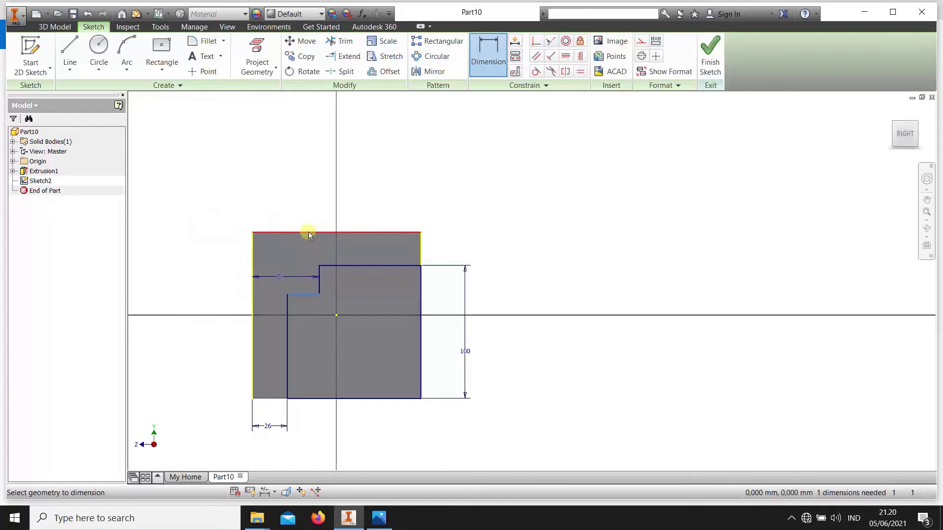
left_click(493, 54)
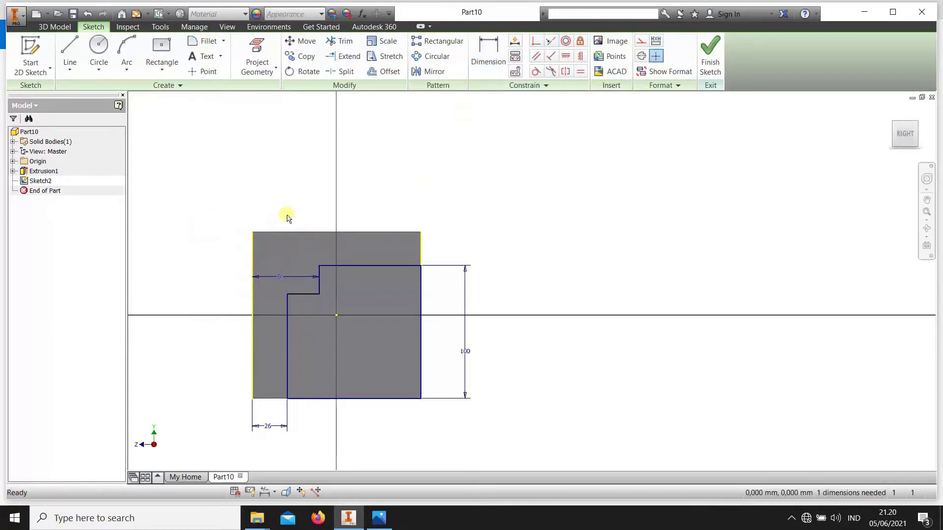
left_click(307, 293)
left_click(489, 59)
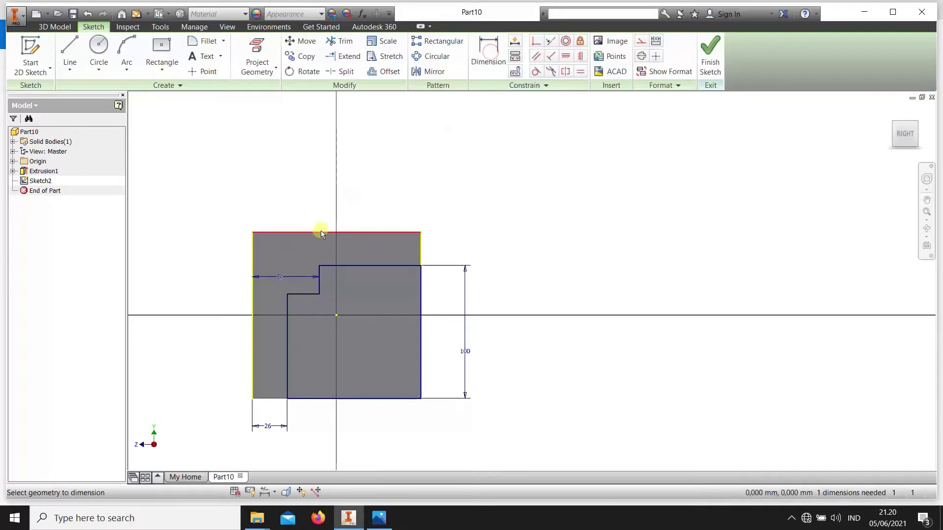
left_click(299, 294)
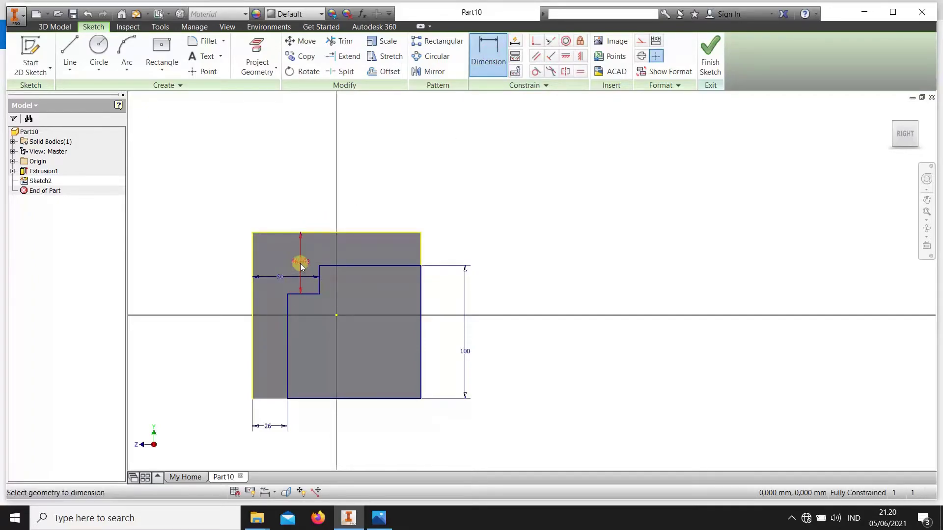
left_click(300, 265)
type("125-70")
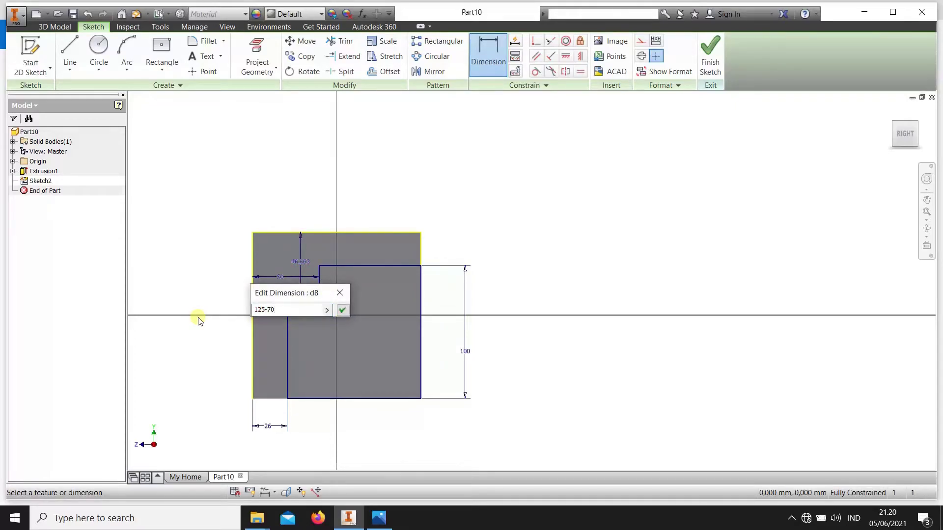
key("Return")
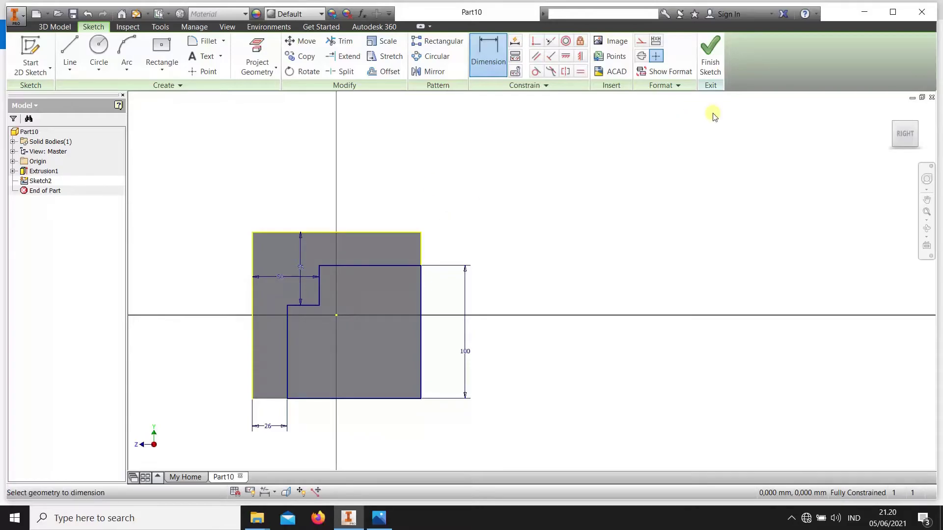
- Finish Sketch2 and extrude-cut the stepped profile 50 mm deep as Extrusion2
left_click(710, 54)
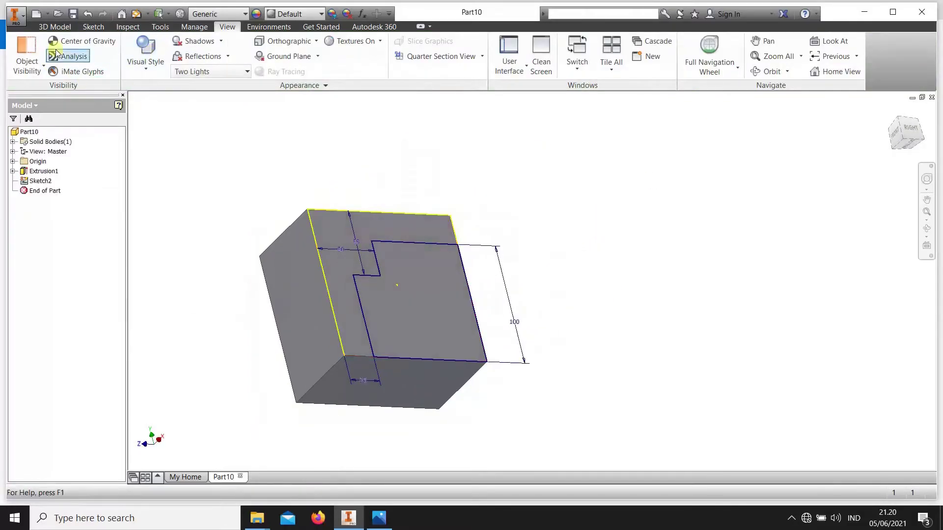
left_click(54, 27)
left_click(70, 54)
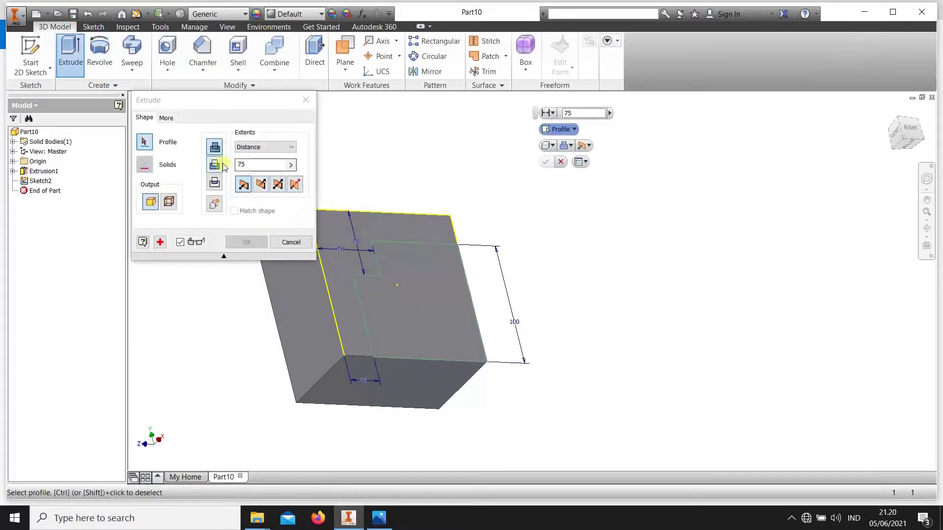
left_click(222, 164)
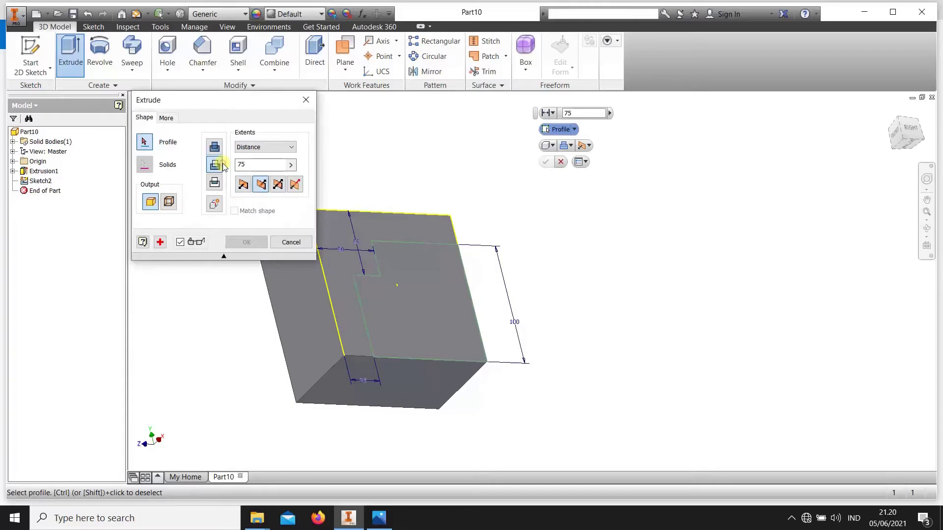
left_click(420, 293)
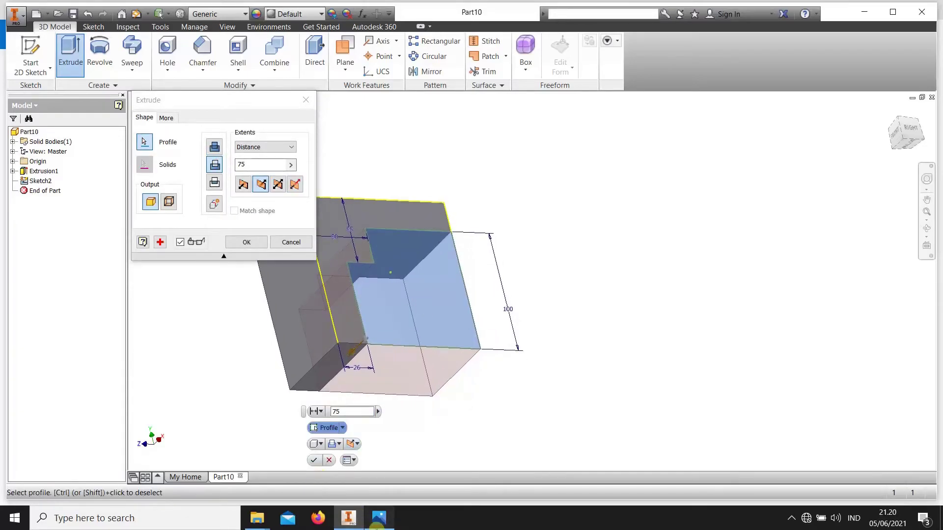
left_click(379, 518)
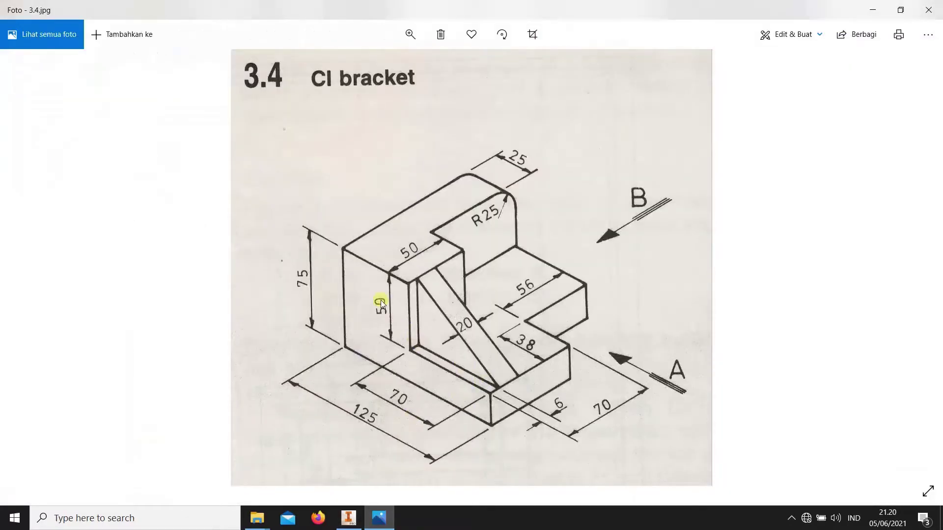
left_click(348, 518)
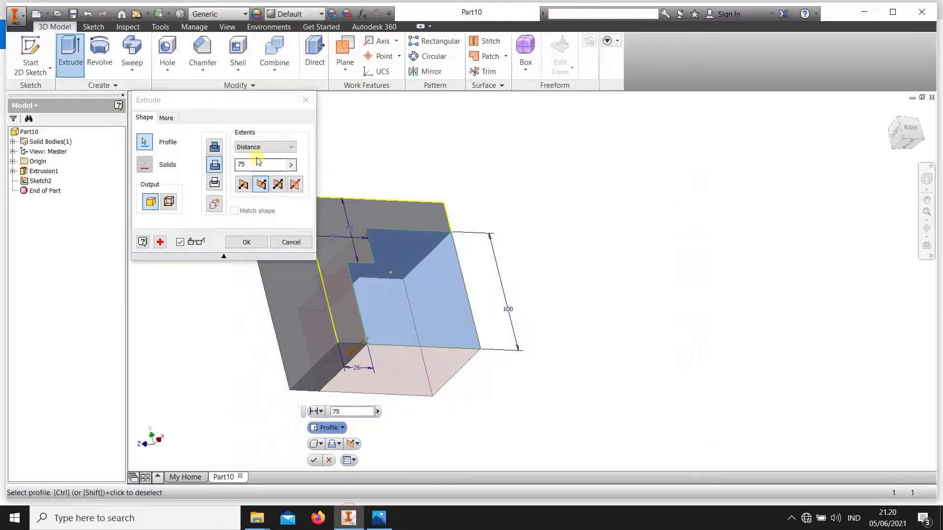
type("5")
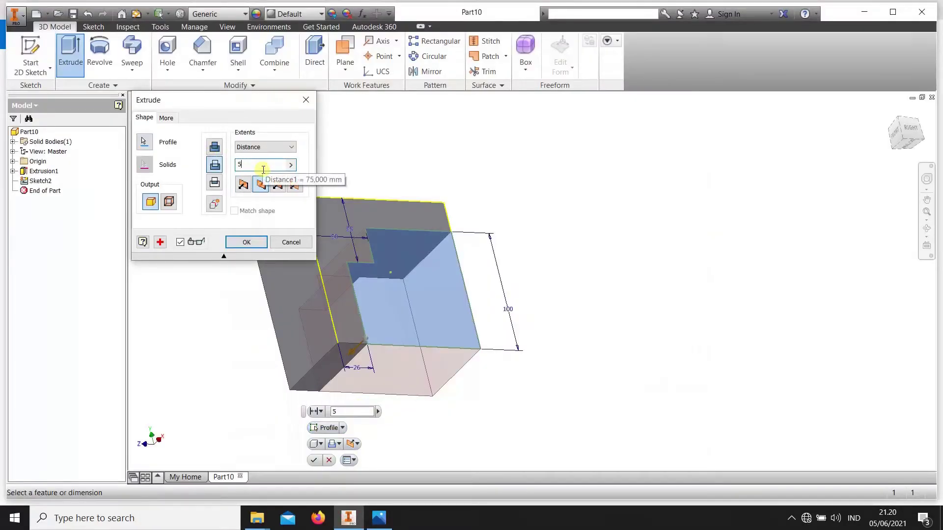
type("0")
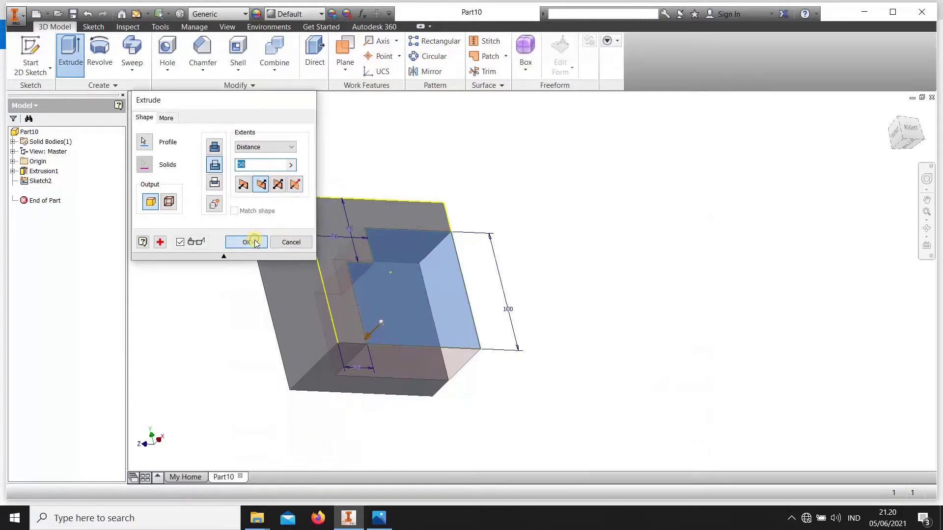
left_click(254, 242)
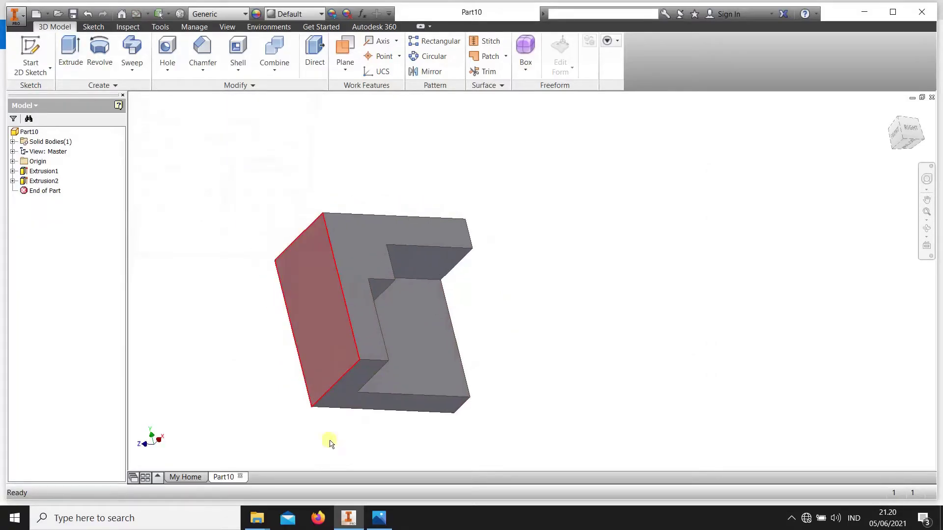
left_click(379, 518)
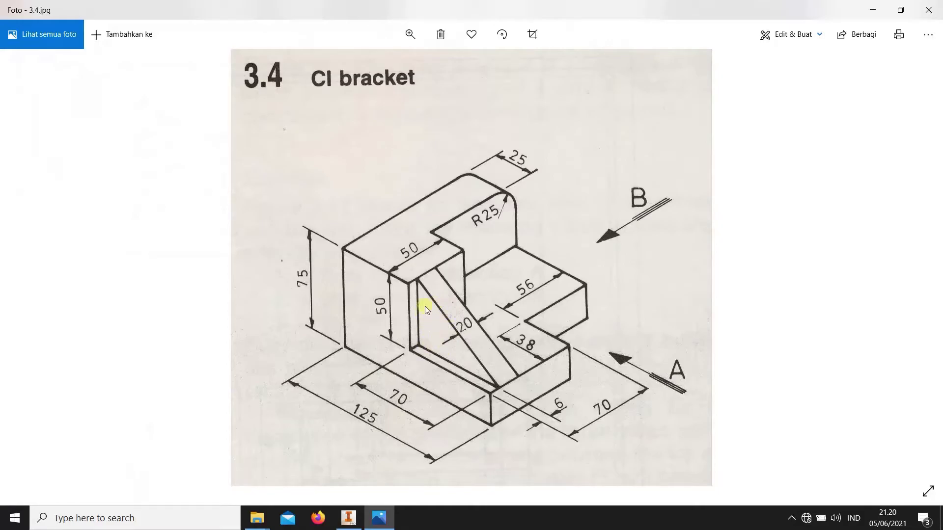
- Start a new sketch on the bracket's front face
left_click(348, 518)
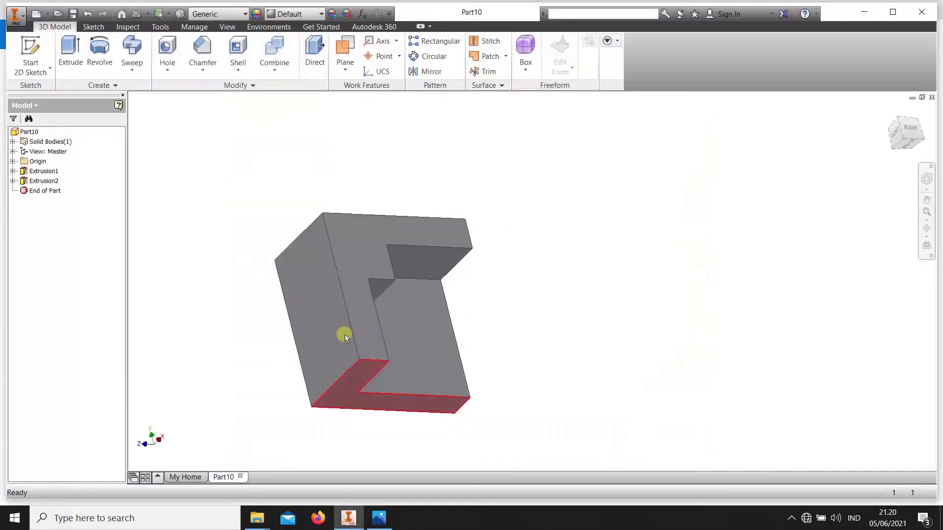
left_click(339, 317)
left_click(379, 311)
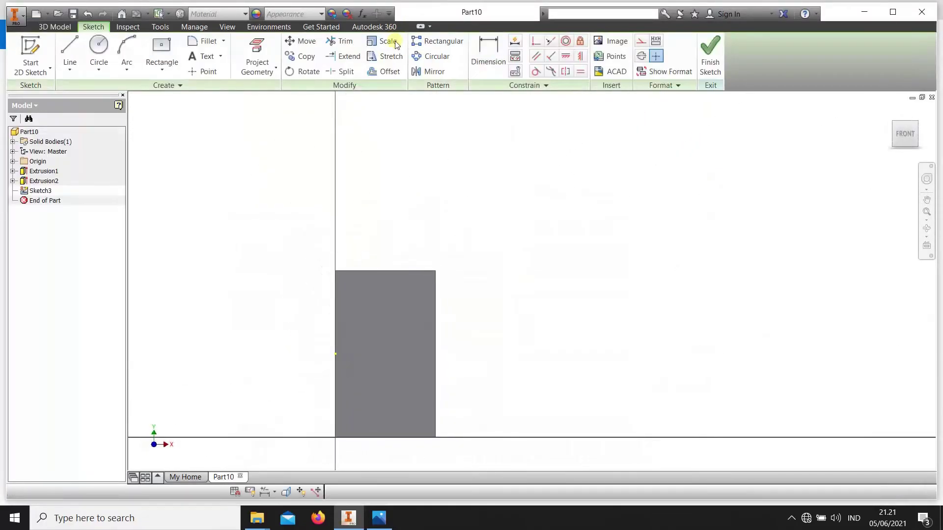
- Draw the rib triangle from a horizontal top edge, a vertical edge and a diagonal
left_click(77, 54)
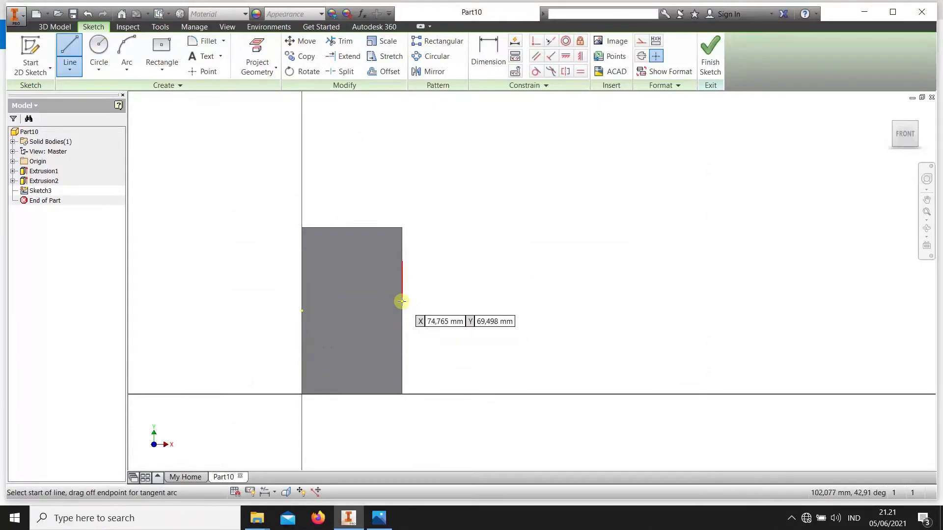
left_click(401, 300)
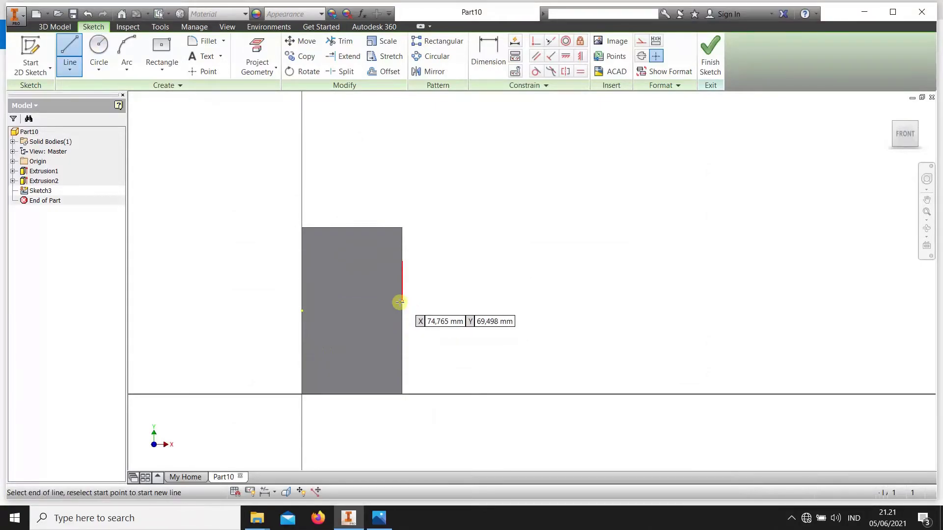
left_click(335, 301)
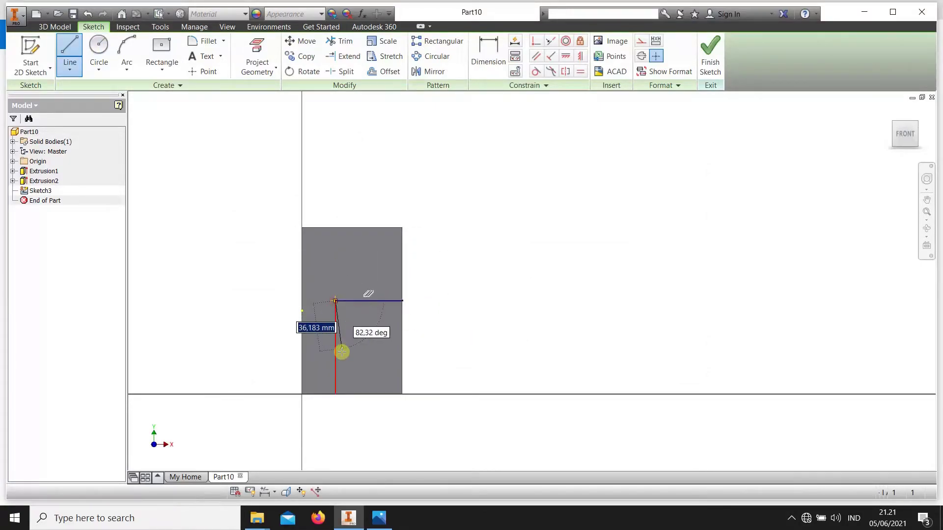
double_click(335, 394)
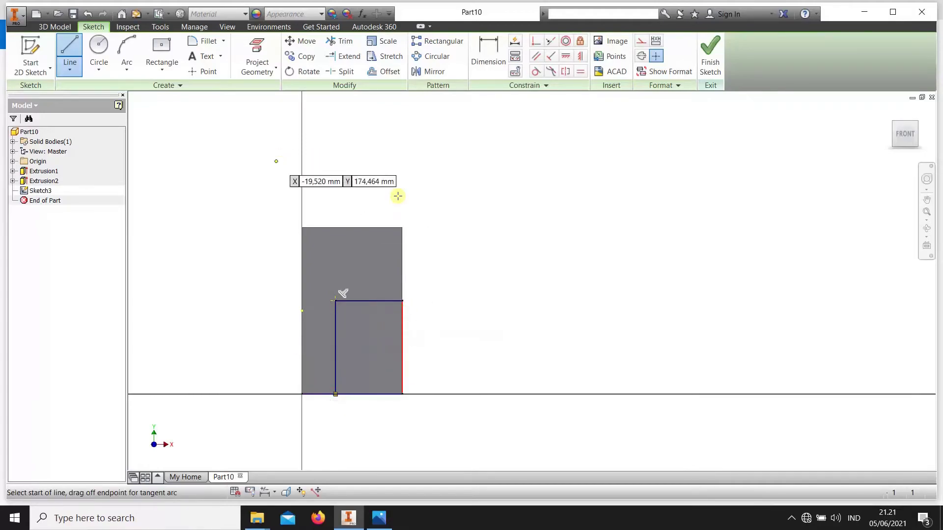
left_click(335, 394)
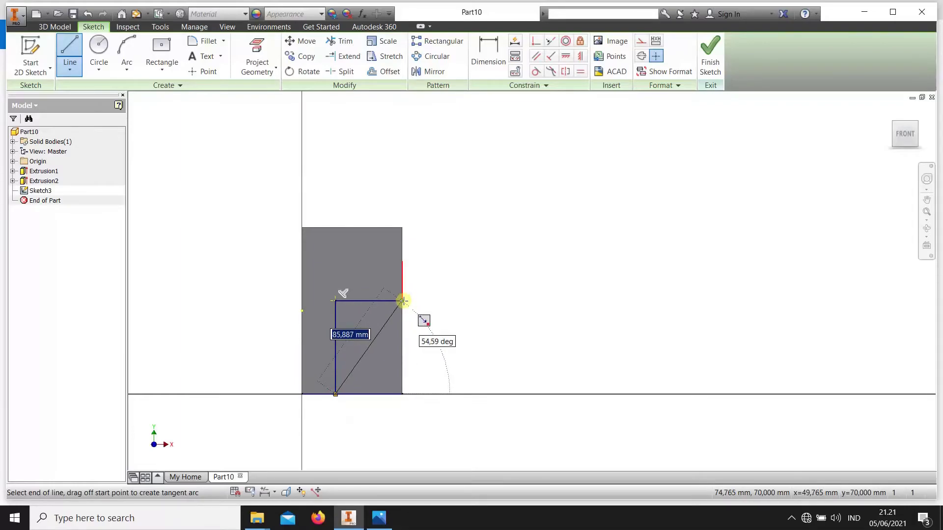
left_click(402, 301)
key("Escape")
key("Escape")
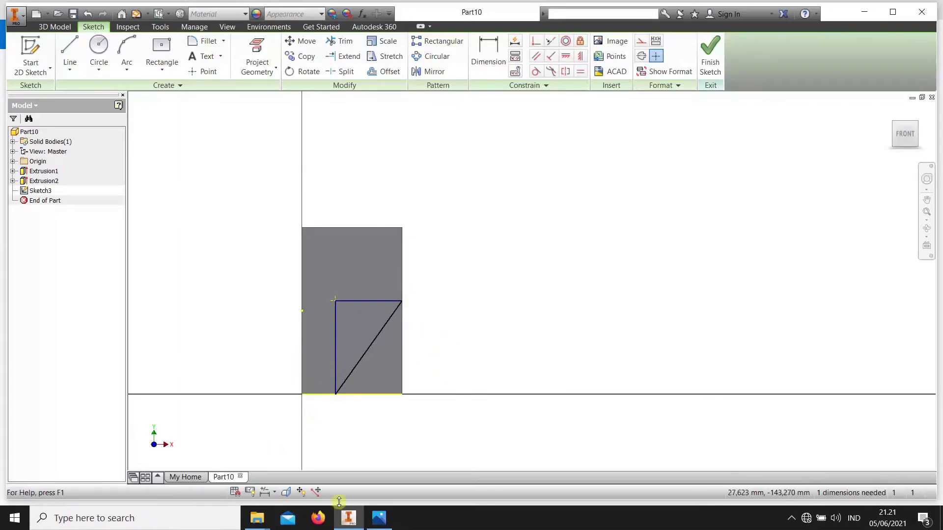
- Dimension the rib triangle's top edge at 50 mm, discarding an over-constraining 70 vertical dimension
left_click(387, 522)
left_click(502, 41)
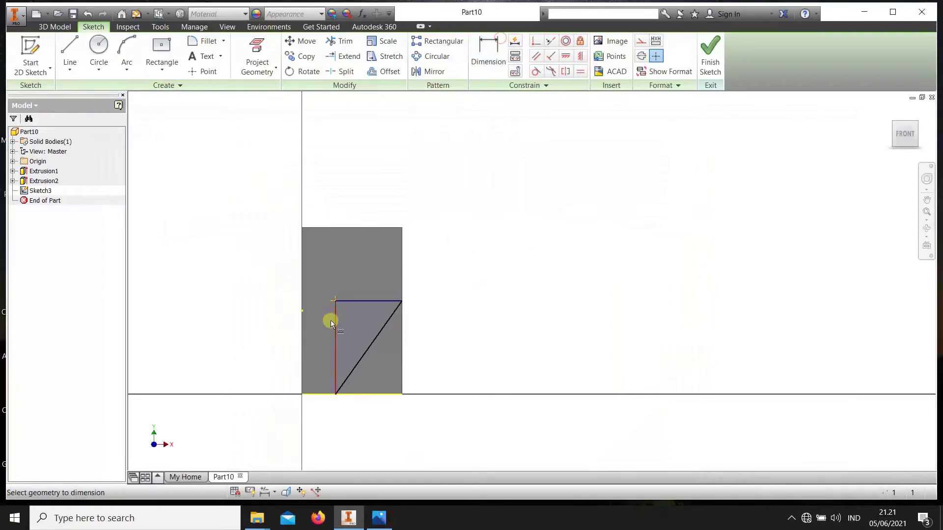
left_click(334, 323)
left_click(285, 343)
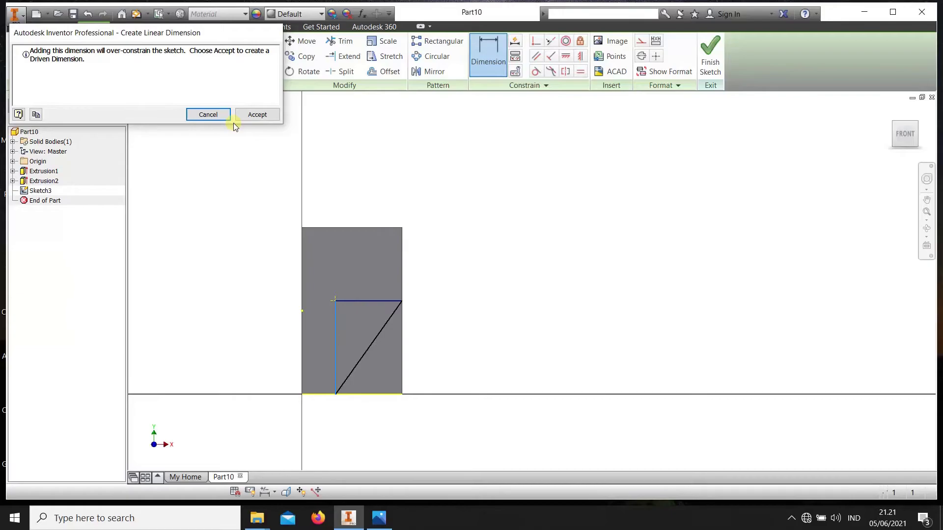
key("Escape")
key("Escape")
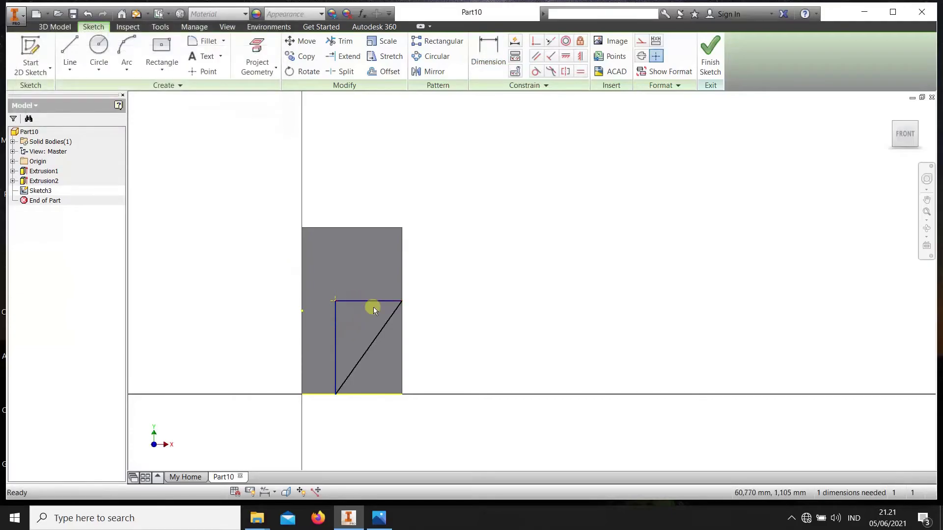
left_click(488, 52)
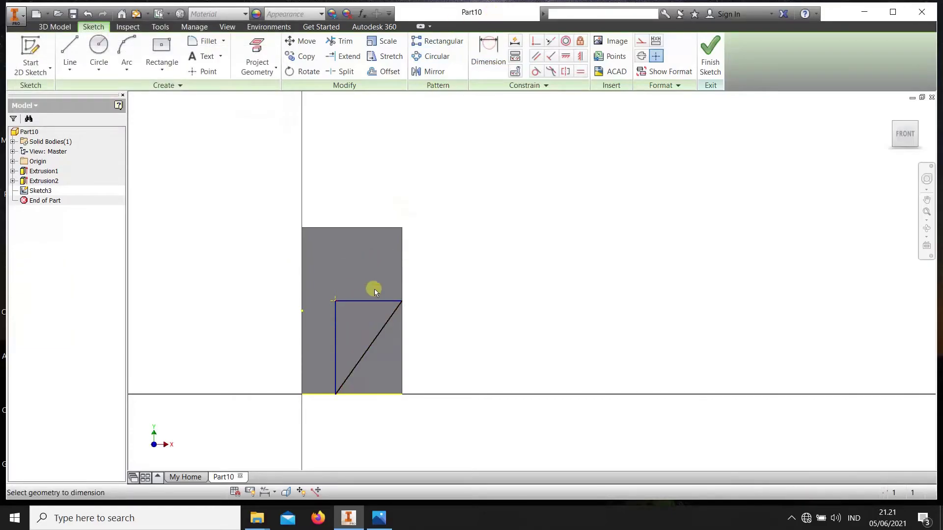
left_click(370, 301)
left_click(361, 270)
type("50")
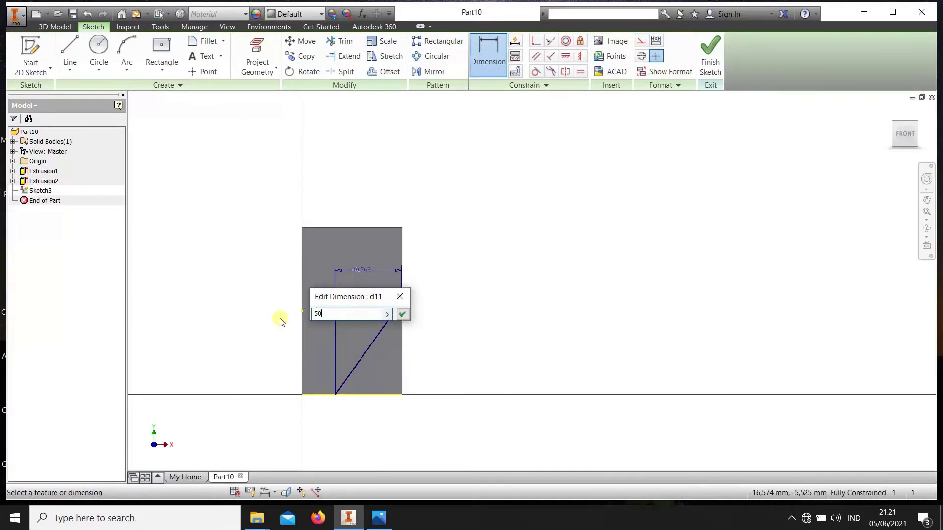
key("Return")
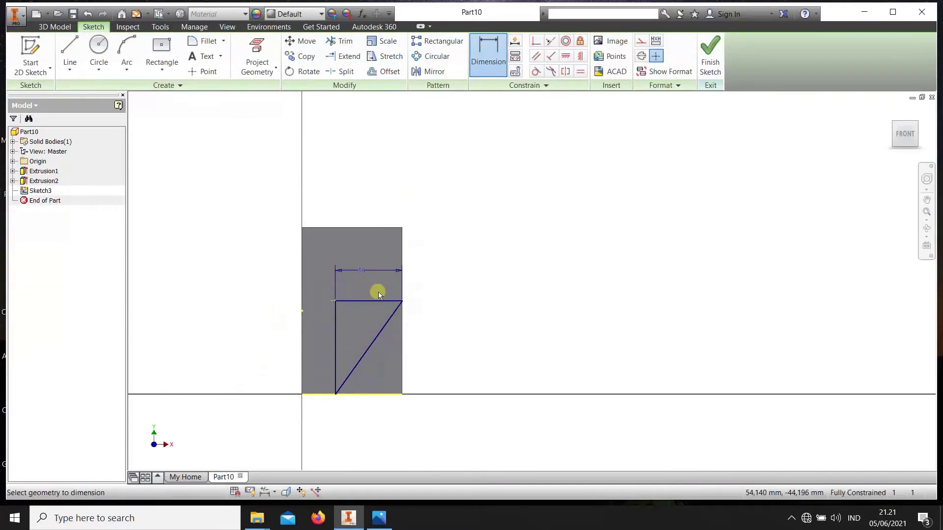
- Cancel another over-constraining vertical dimension and orbit to an angled 3D view
left_click(334, 329)
left_click(274, 333)
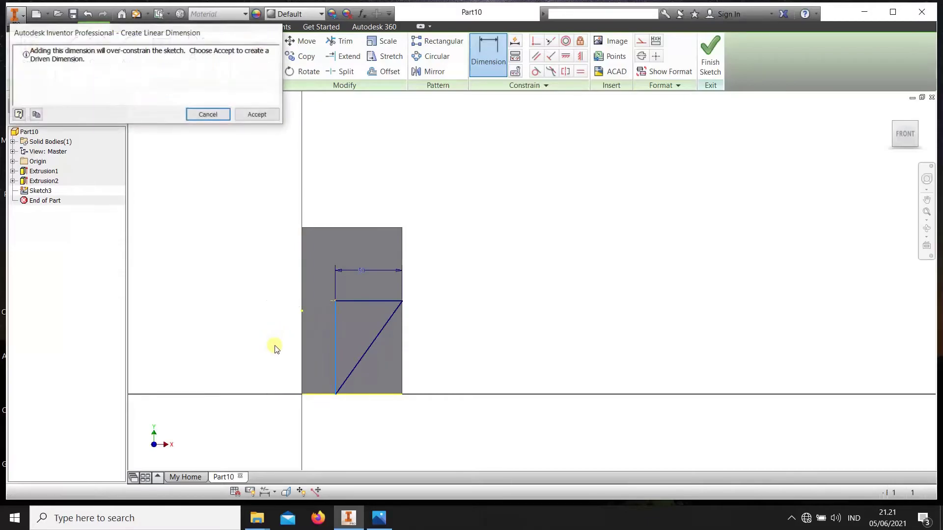
left_click(209, 116)
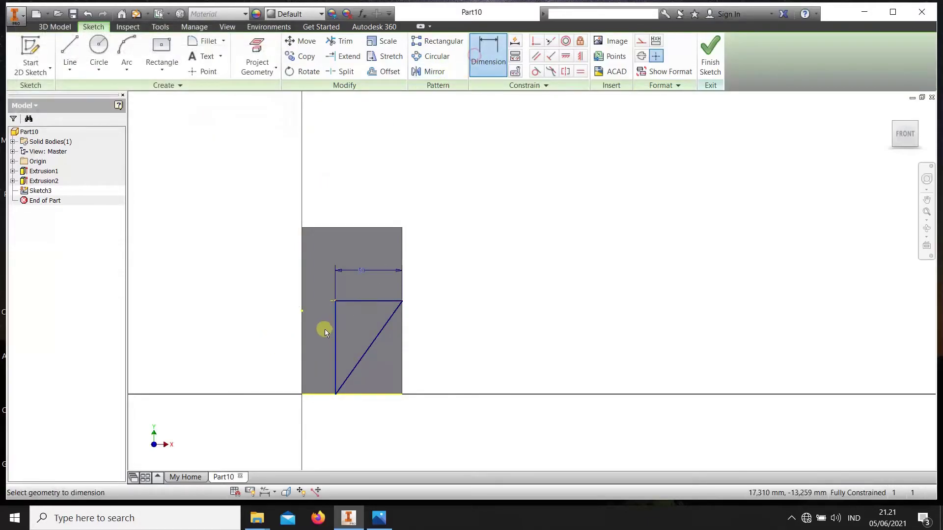
key("Escape")
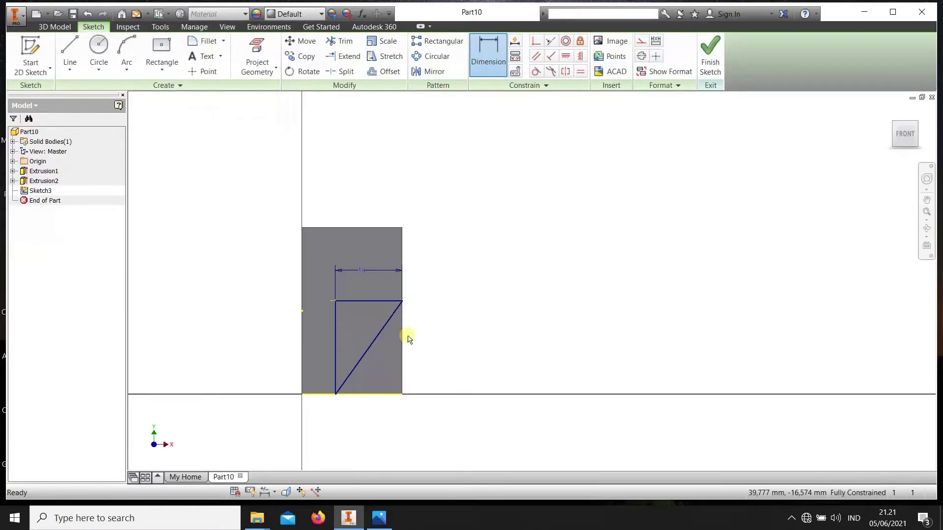
key("F4")
mouse_move(414, 313)
left_mouse_down()
mouse_move(336, 285)
mouse_move(461, 359)
left_mouse_up()
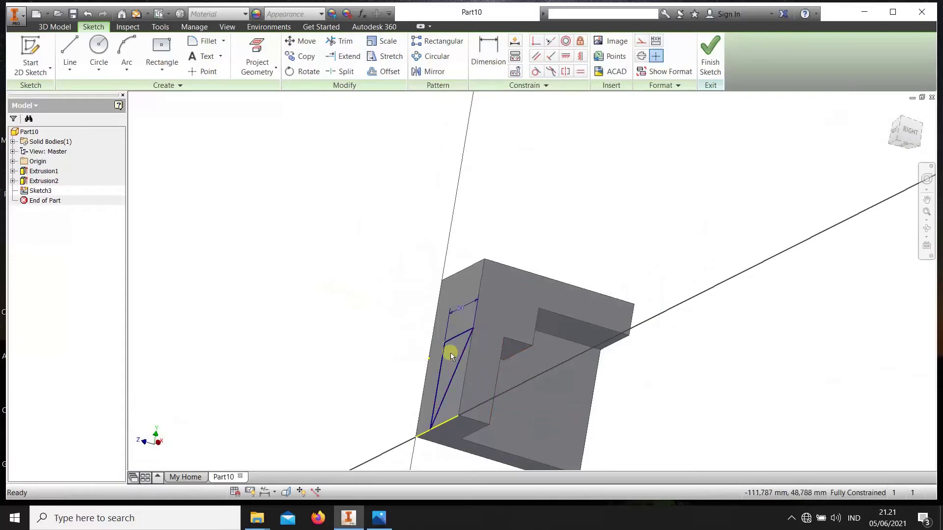
- Finish Sketch3 and cut the triangle profile 6 mm deep as Extrusion3
left_click(713, 49)
middle_click_drag(501, 370, 484, 351)
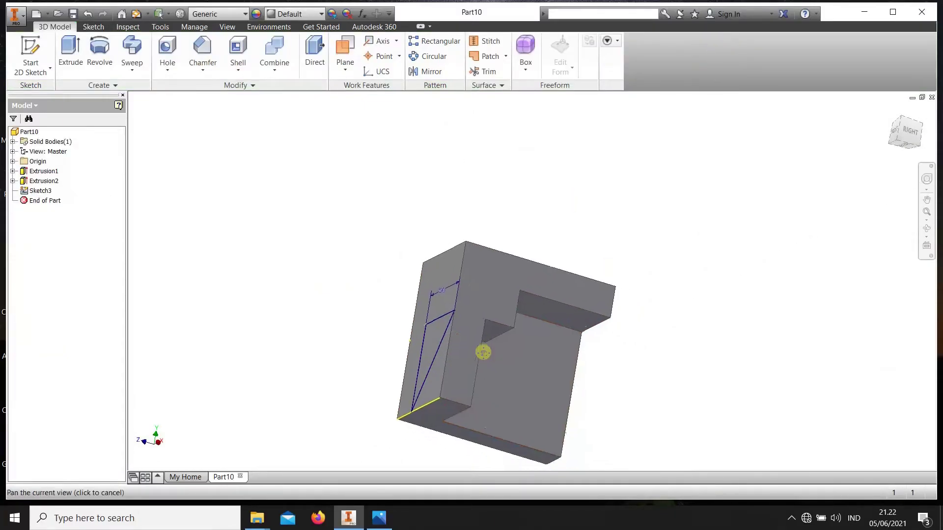
left_click(72, 47)
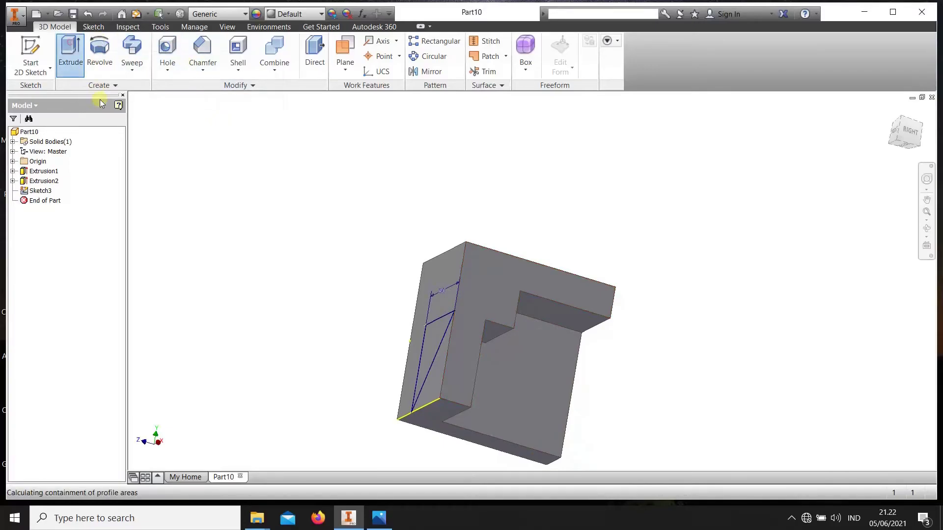
left_click(379, 518)
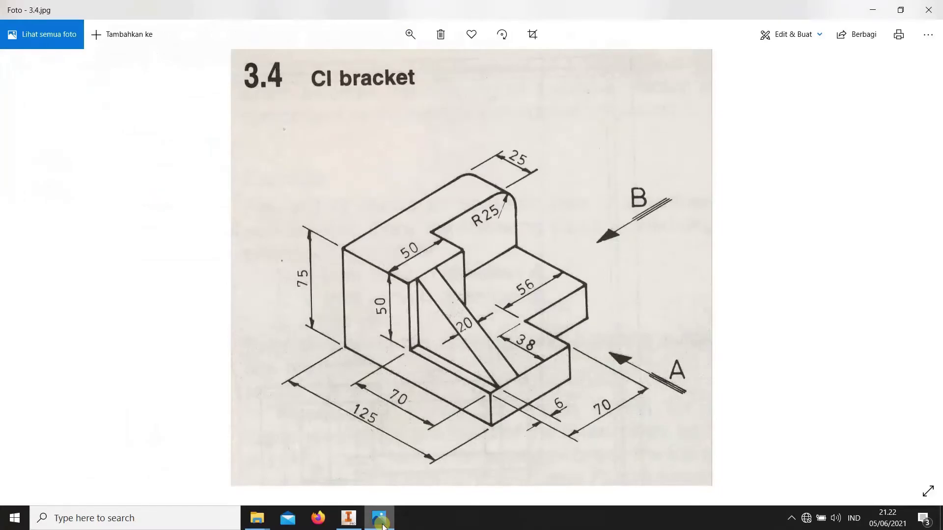
left_click(381, 521)
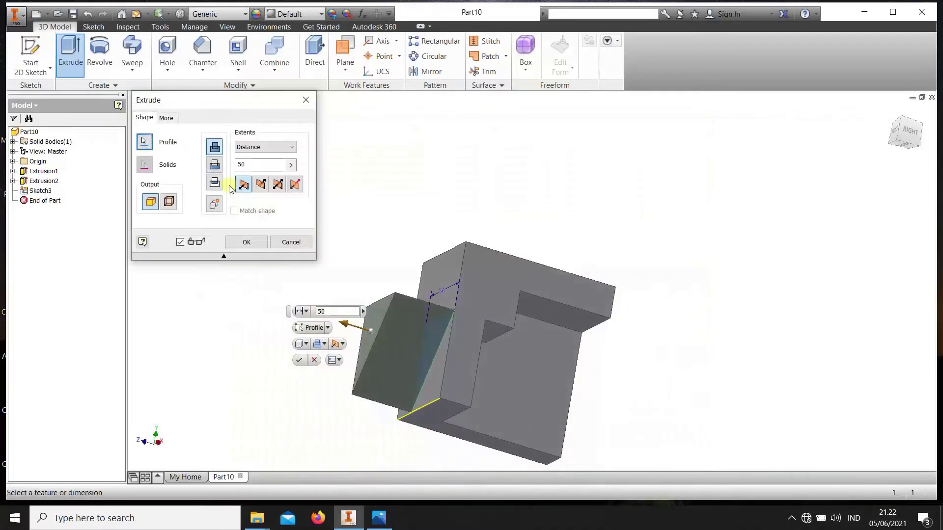
left_click(214, 165)
type("6")
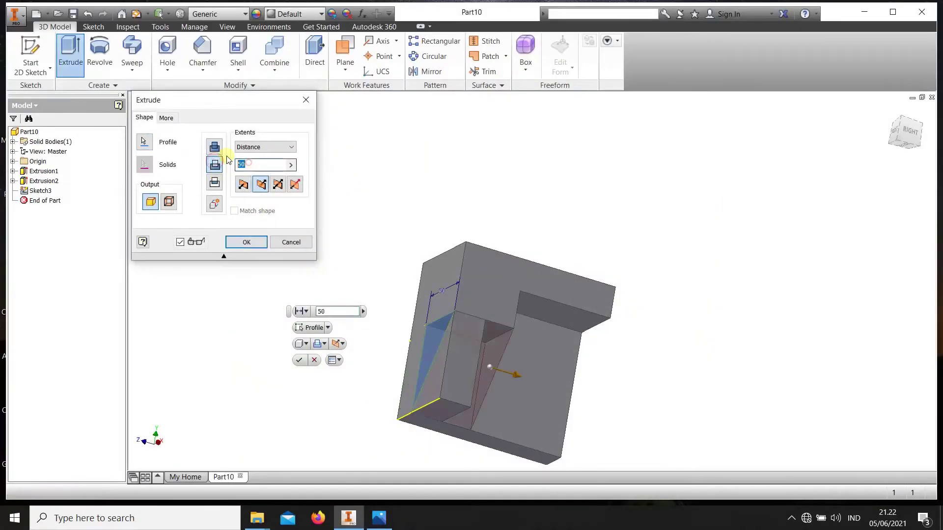
left_click(379, 367)
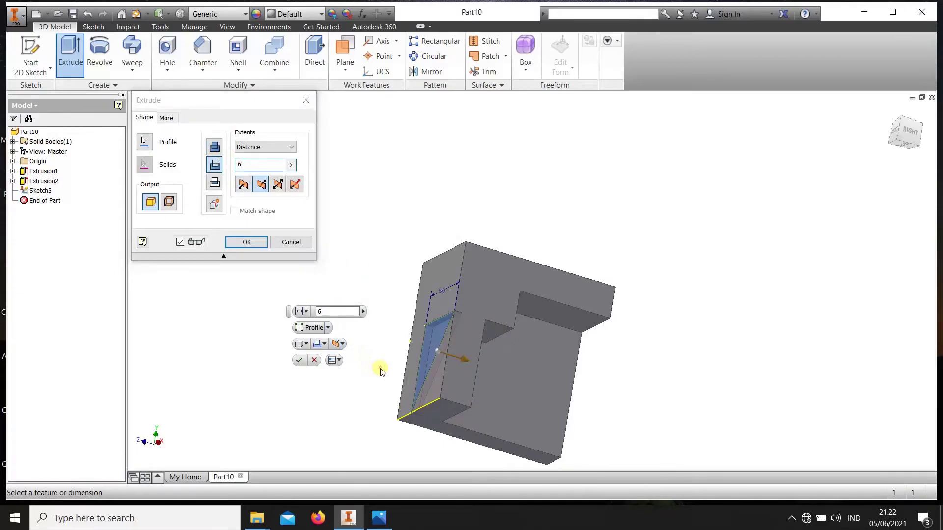
left_click(301, 362)
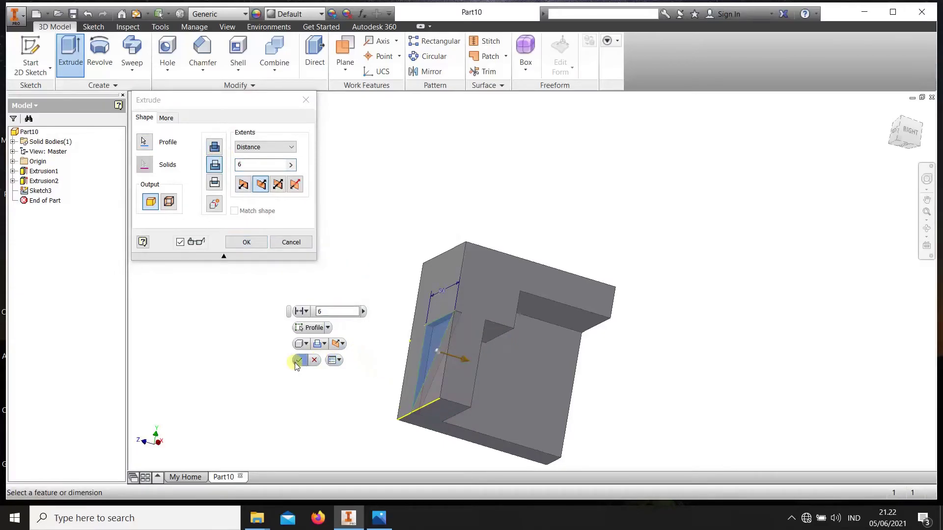
left_click(440, 382)
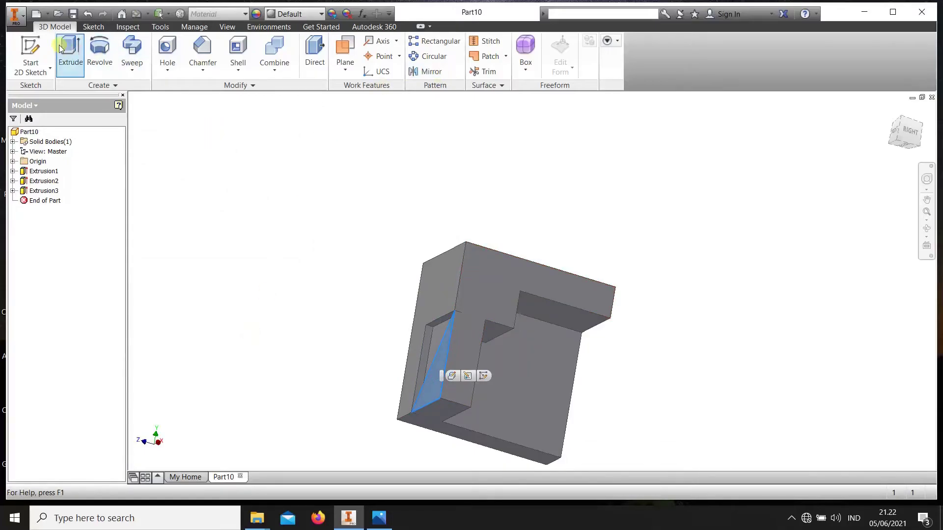
- Create Sketch4 on the triangular pocket face, project its triangle outline, and finish the sketch
left_click(39, 39)
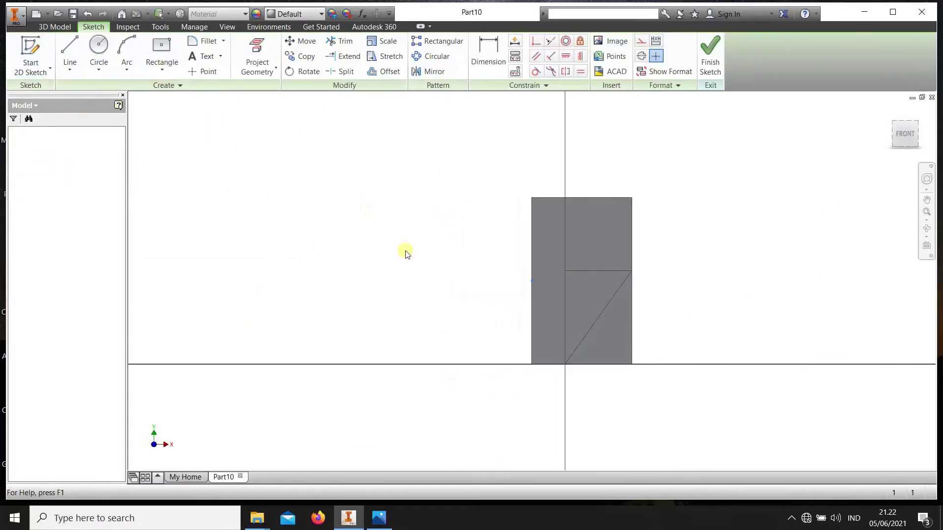
middle_click_drag(542, 292, 258, 389)
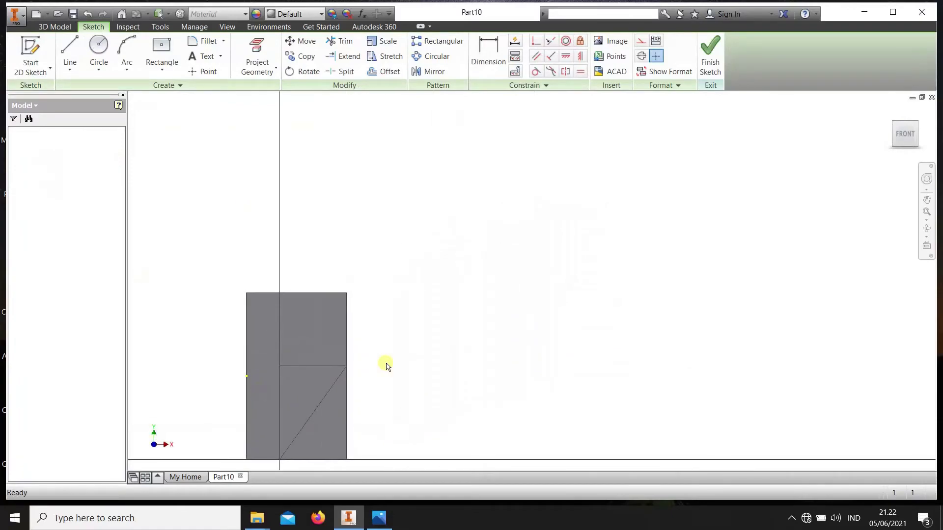
middle_click_drag(386, 366, 380, 312)
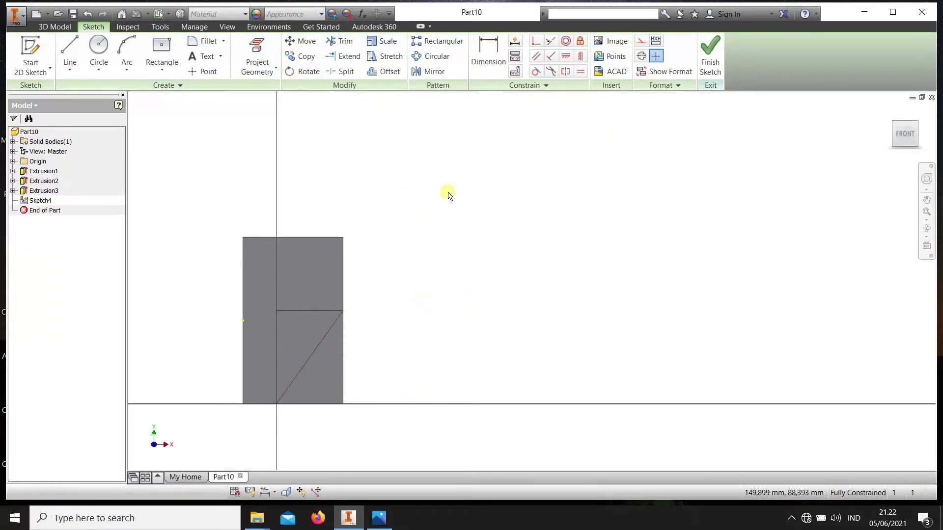
left_click(325, 374)
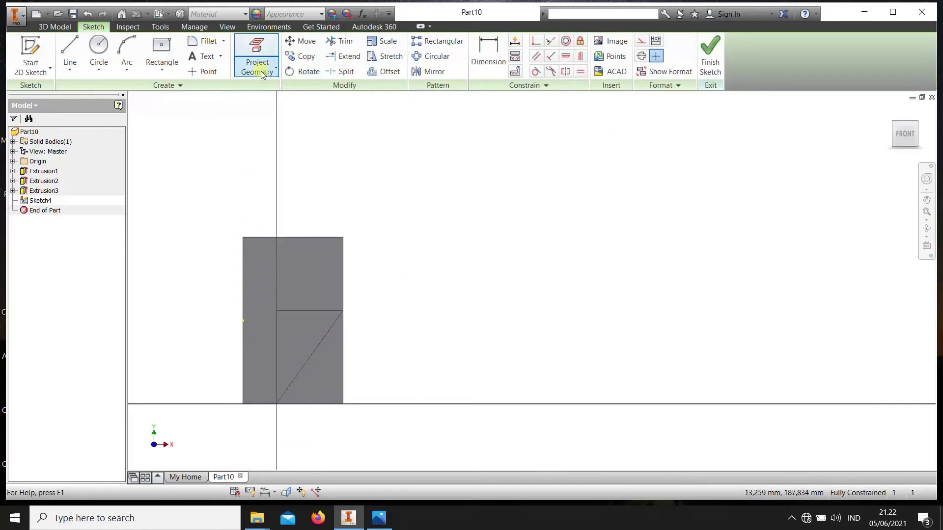
left_click(269, 46)
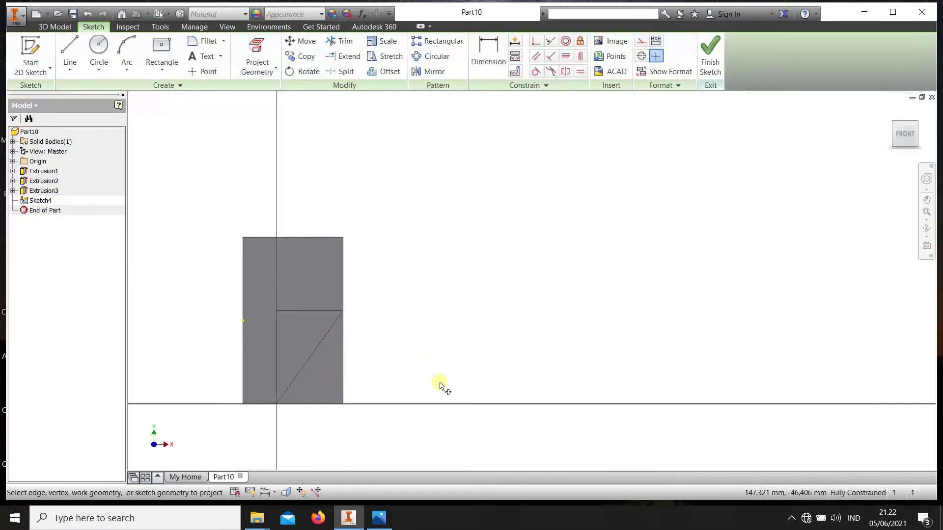
left_click(330, 366)
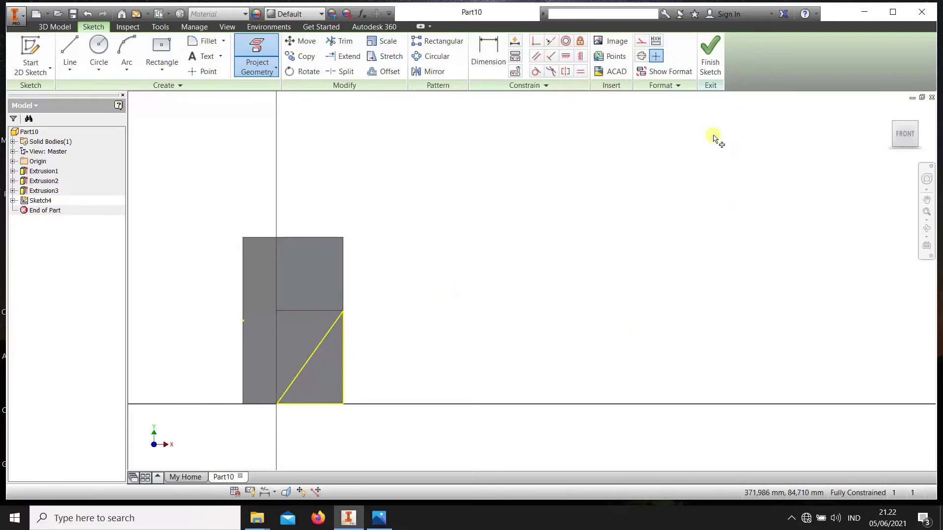
left_click(717, 53)
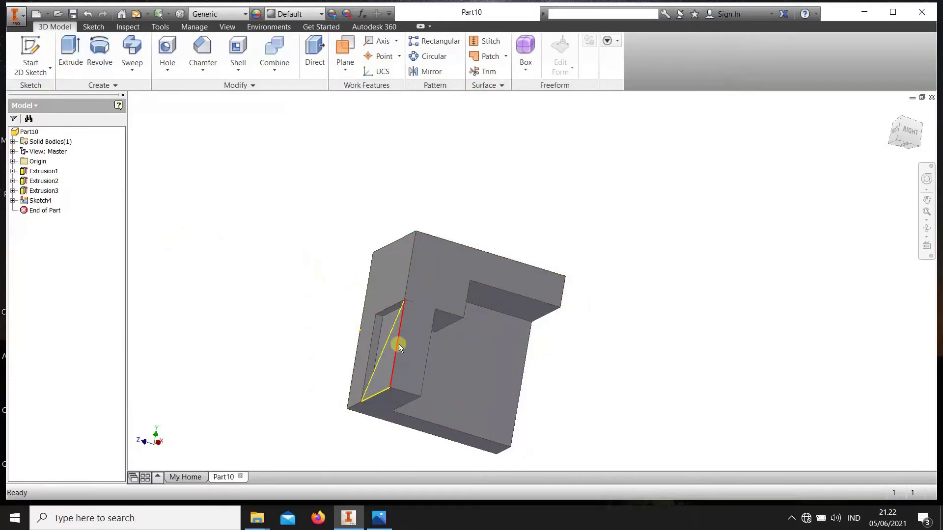
- Extrude the Sketch4 triangle with extents 'To' the adjacent bracket face, creating Extrusion4
key("e")
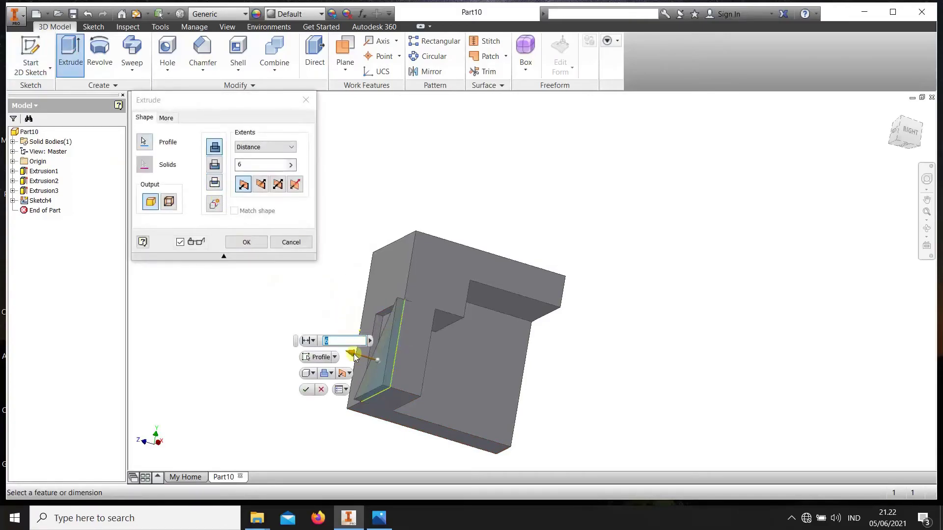
left_click(272, 147)
left_click(277, 177)
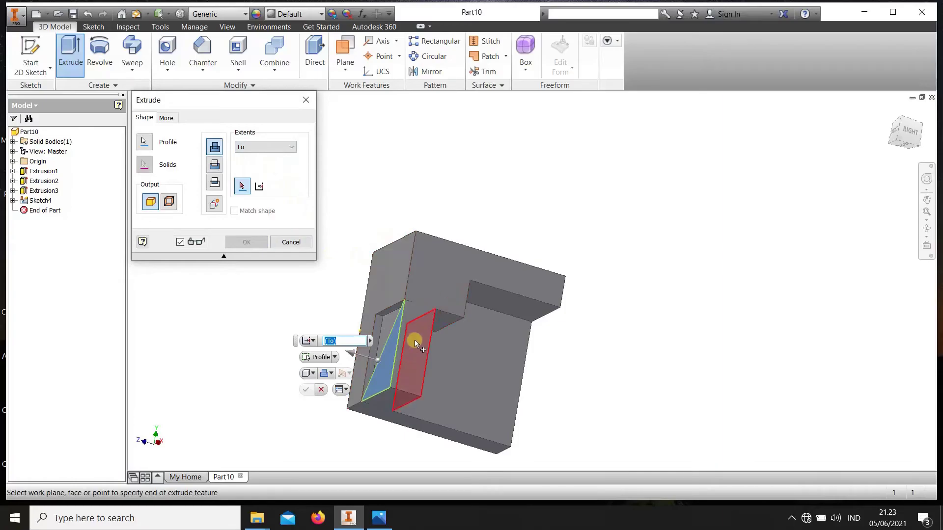
key("F4")
left_click_drag(449, 337, 391, 322)
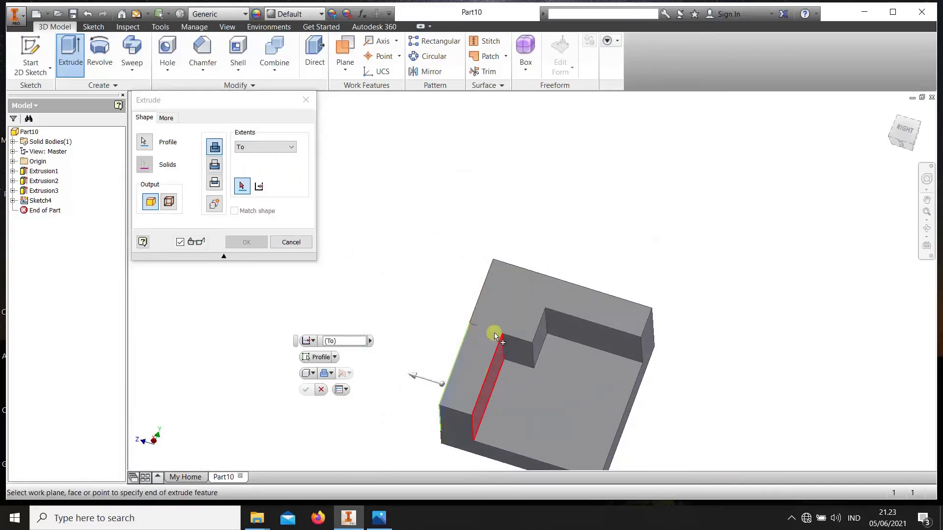
middle_click_drag(480, 374, 449, 366)
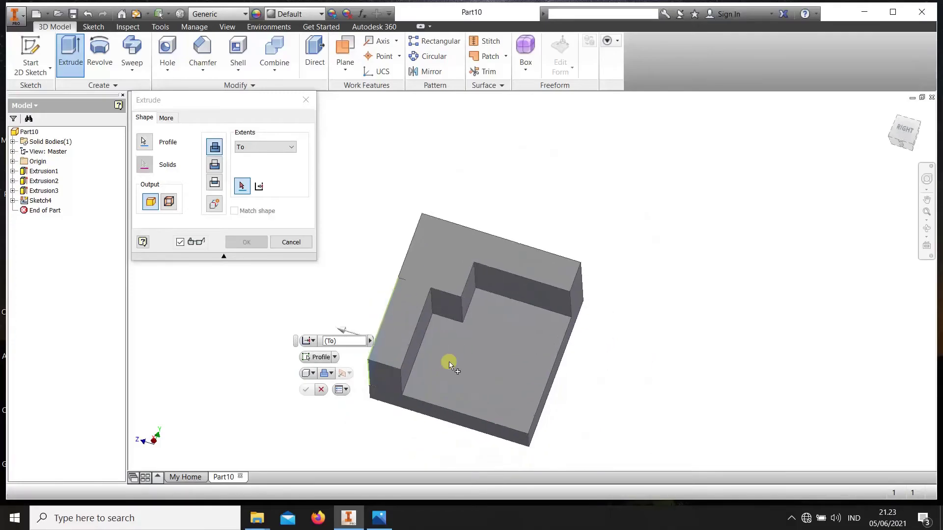
scroll(447, 364, "up", 2)
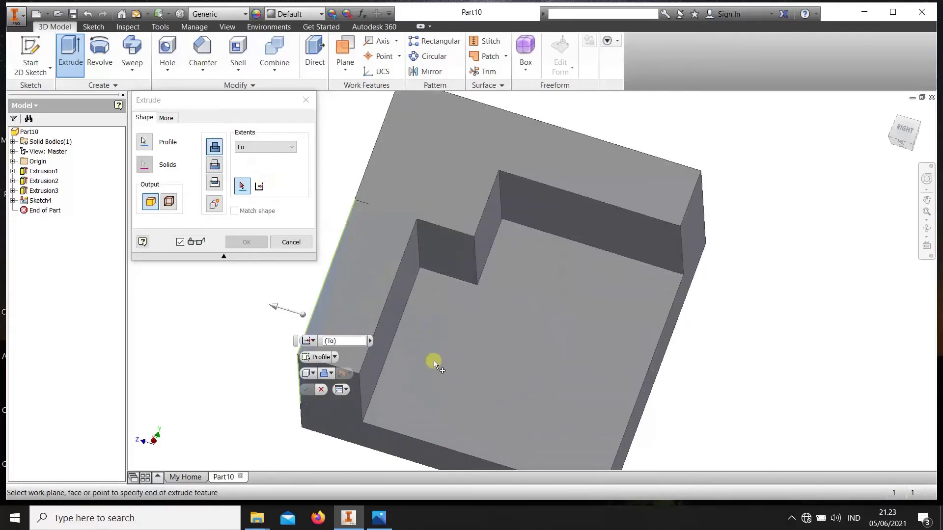
left_click(396, 296)
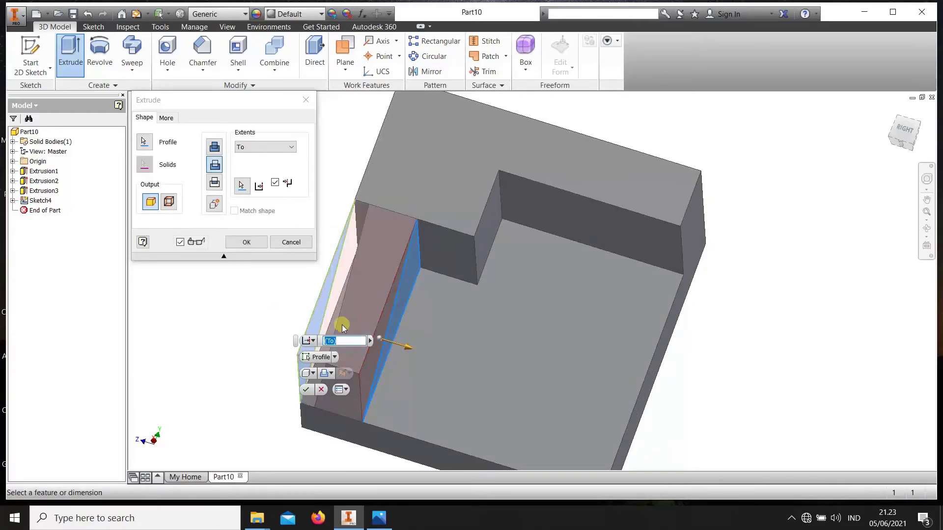
left_click(236, 248)
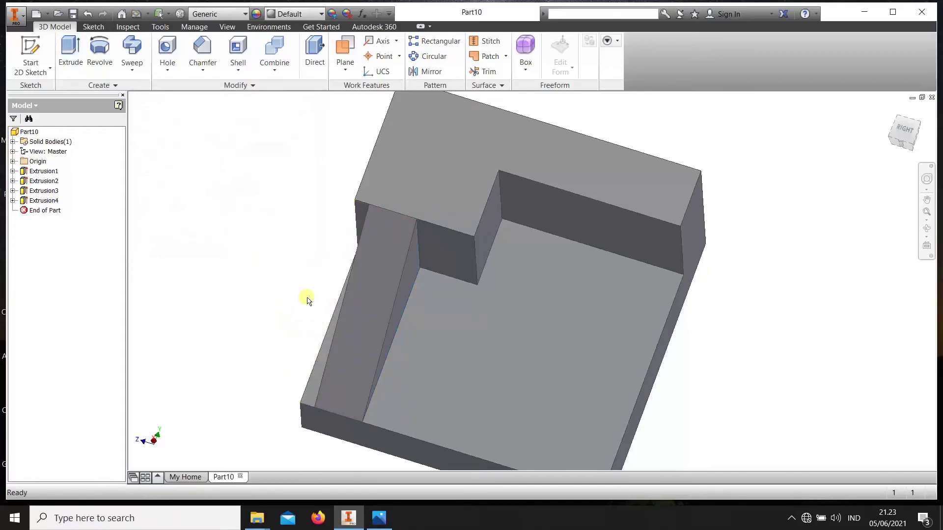
scroll(370, 279, "down", 5)
mouse_move(350, 351)
middle_mouse_down("shift")
mouse_move(427, 293)
mouse_move(406, 292)
middle_mouse_up("shift")
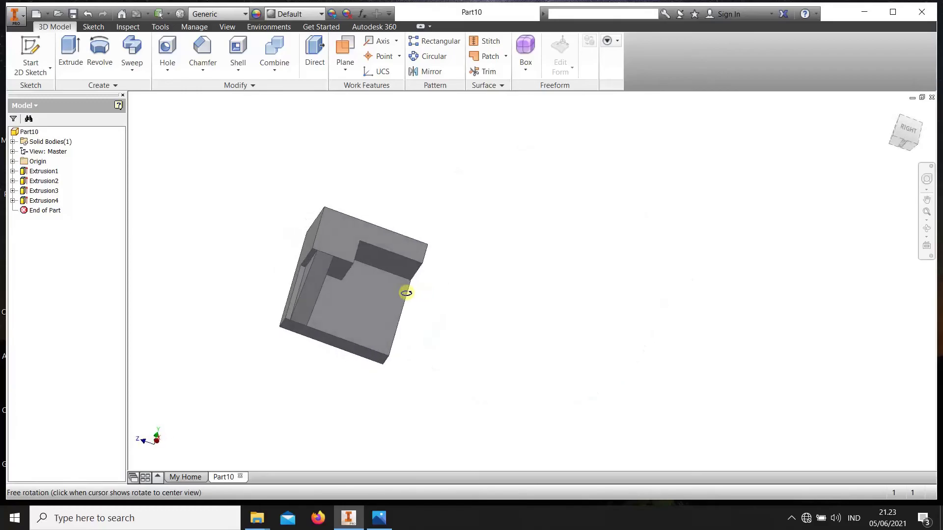
left_click(375, 524)
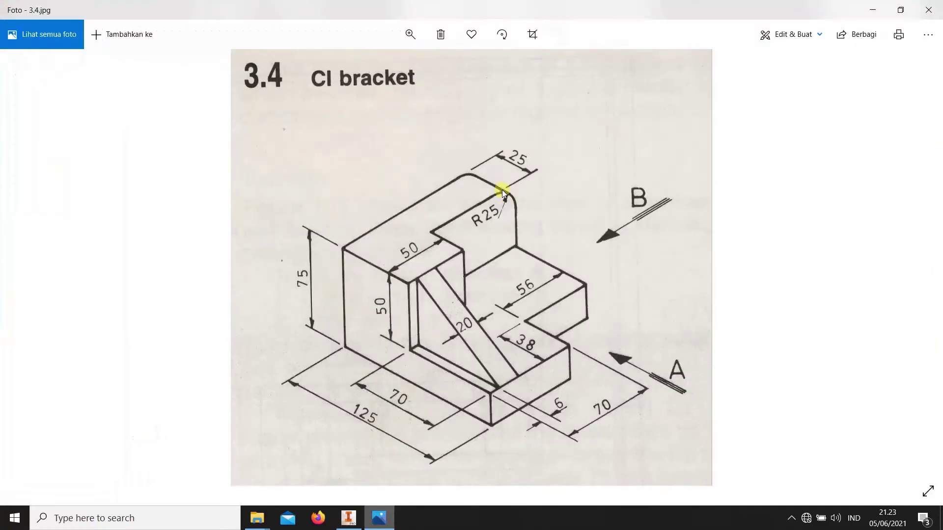
right_click(364, 525)
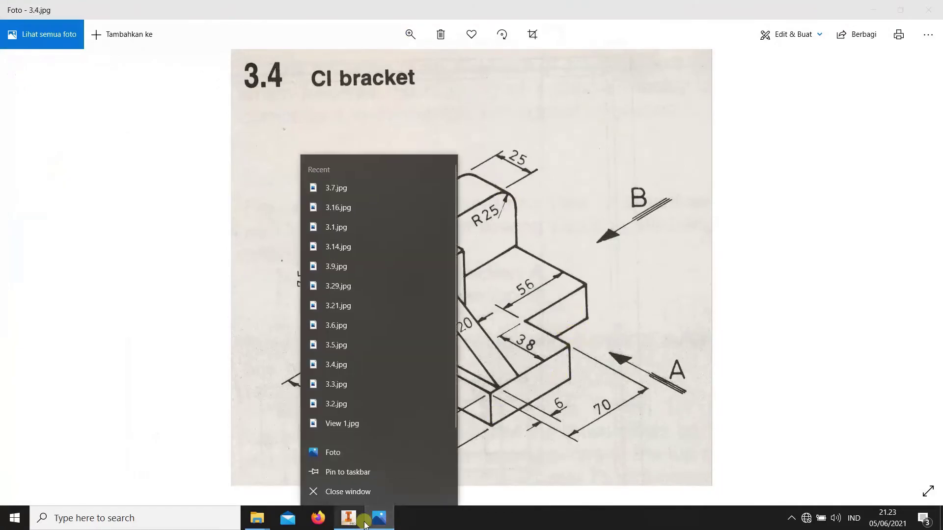
left_click(348, 518)
left_click(377, 327)
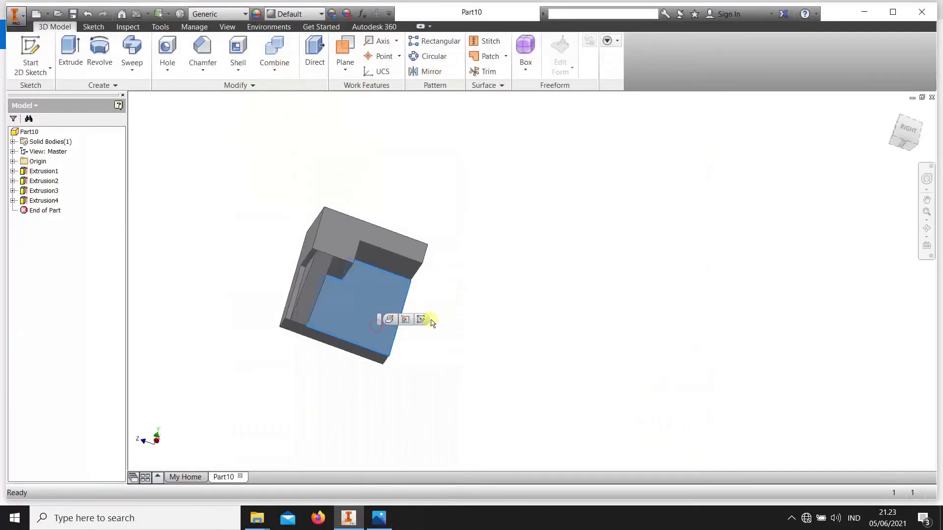
left_click(421, 319)
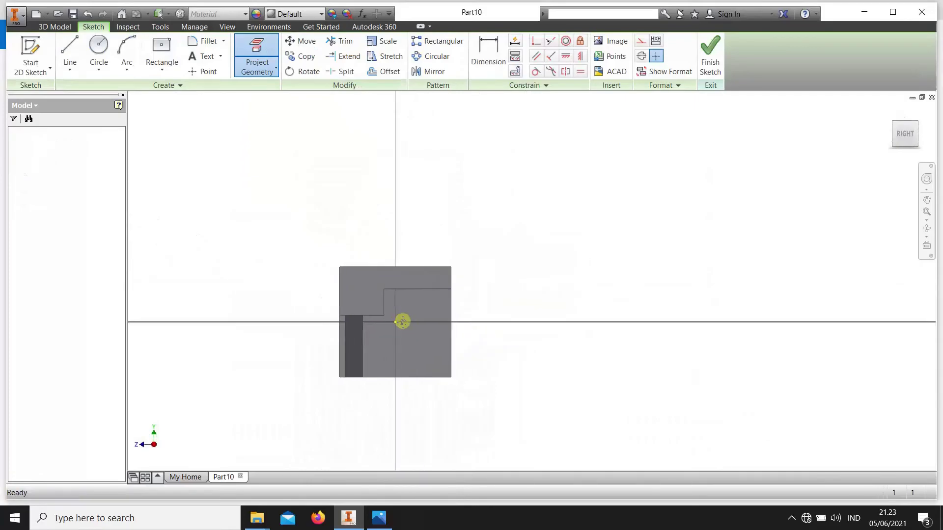
- Draw a two-point rectangle at the part's lower-right corner
left_click(161, 54)
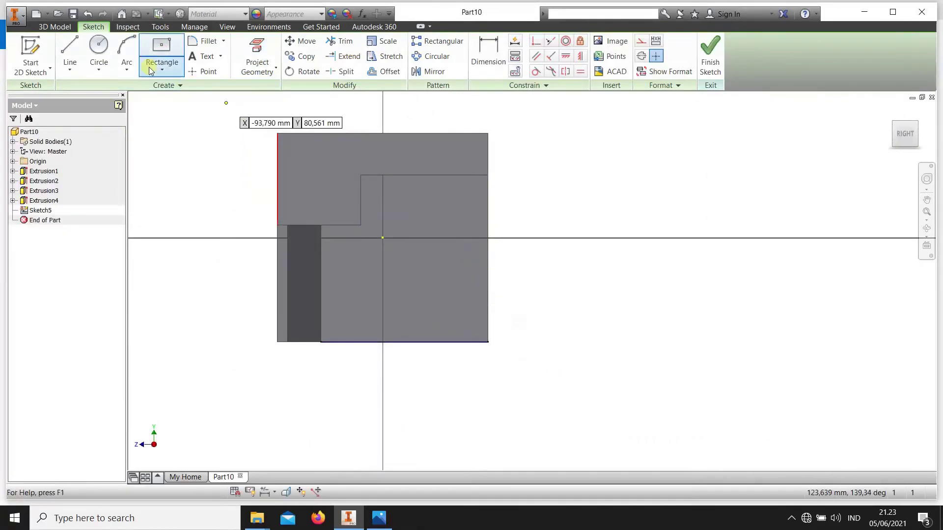
left_click(150, 69)
left_click(190, 93)
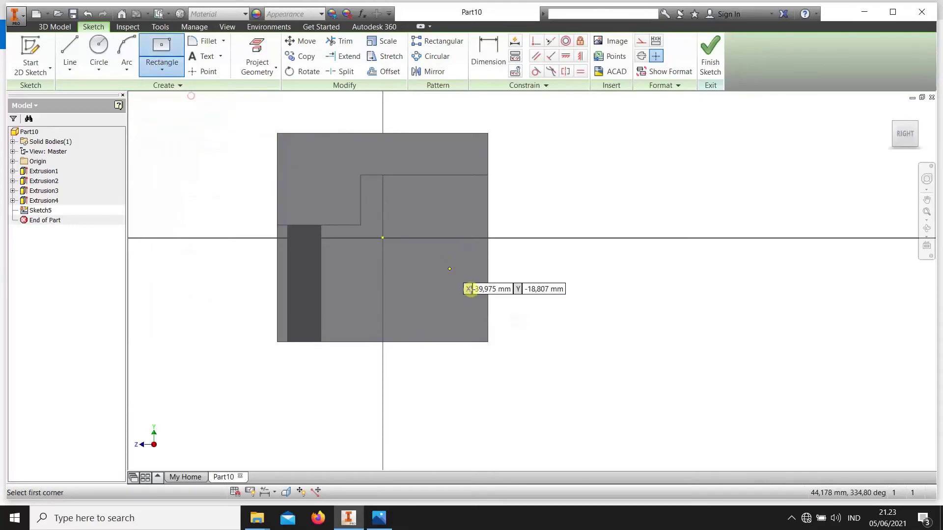
left_click(487, 341)
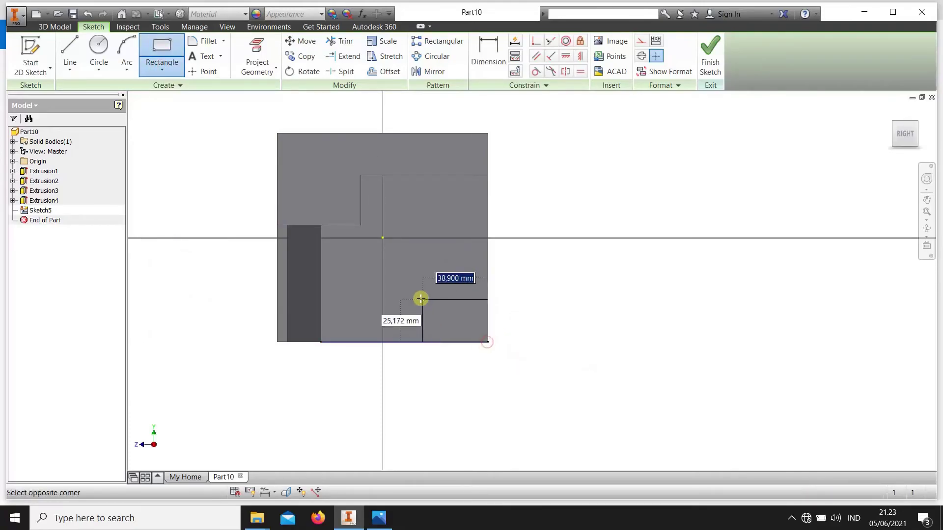
left_click(408, 287)
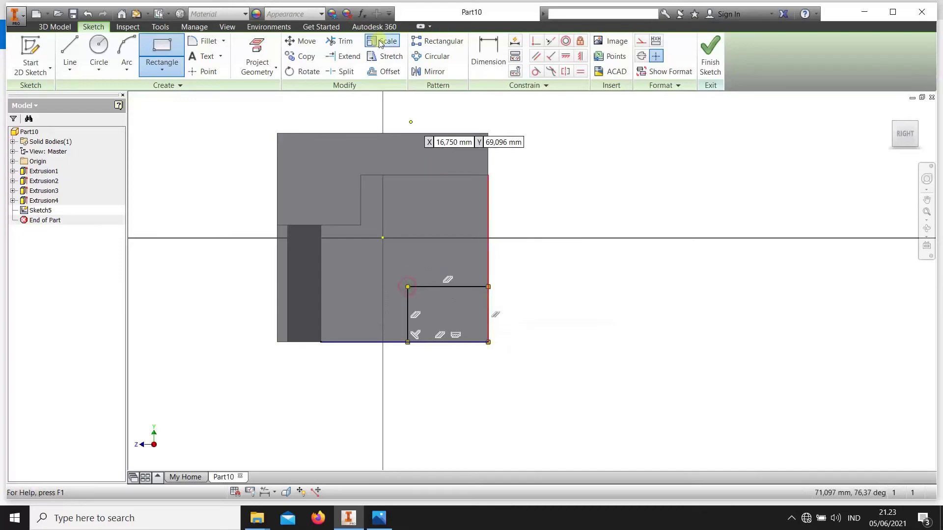
- Dimension the rectangle 56 mm wide and 38 mm high, then finish Sketch5
left_click(486, 50)
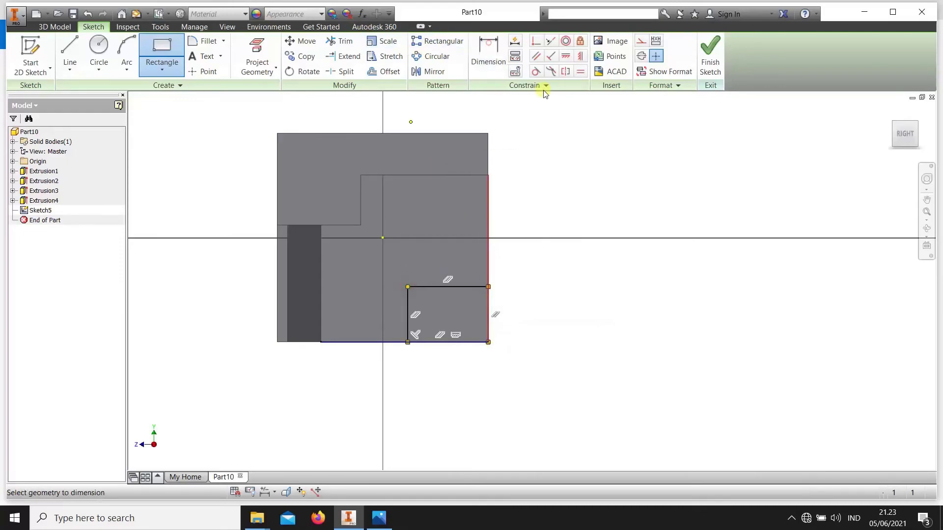
left_click(437, 287)
left_click(435, 253)
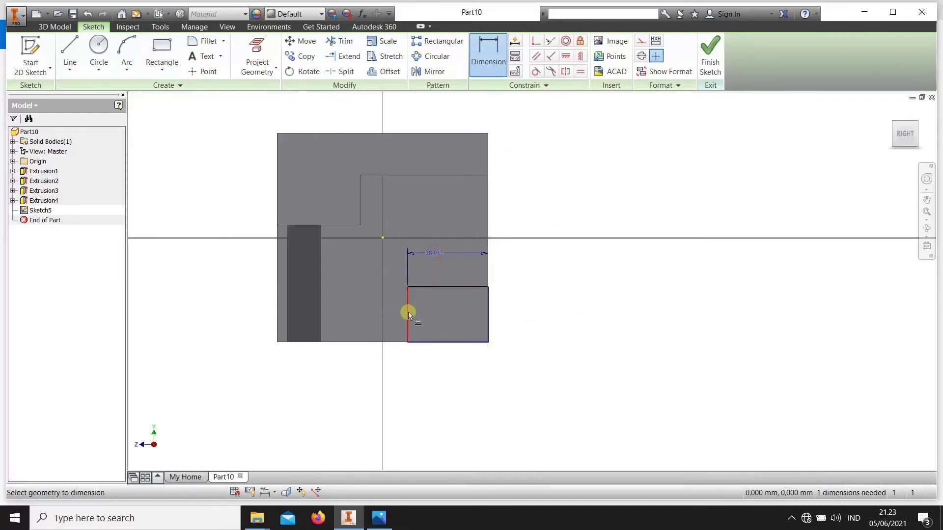
left_click(378, 518)
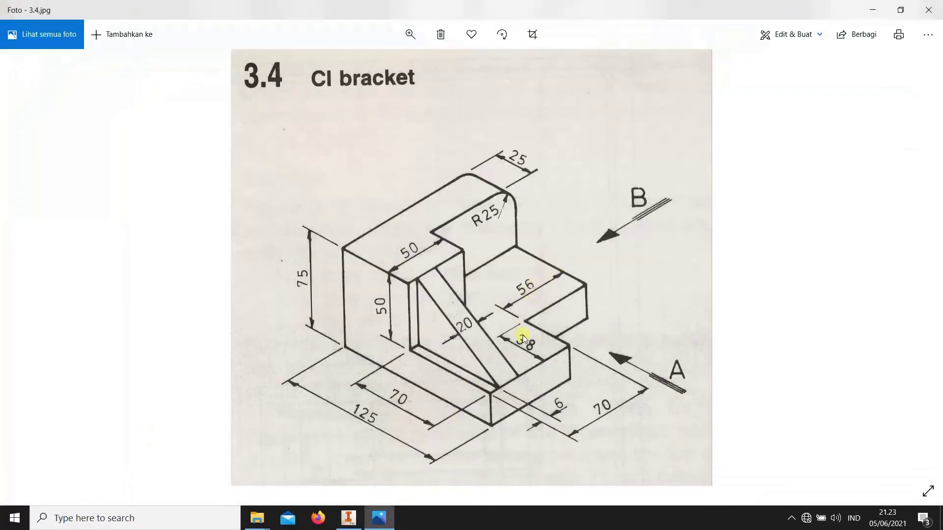
left_click(348, 518)
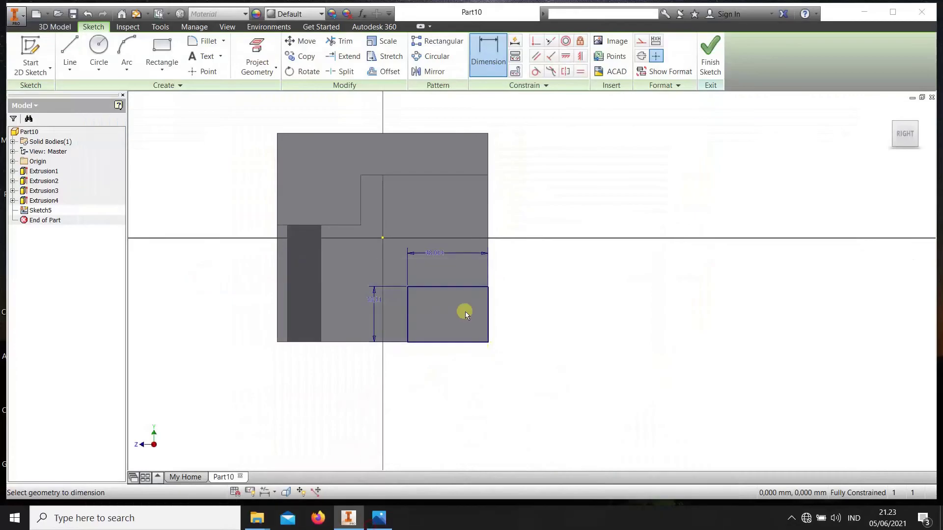
left_click(435, 254)
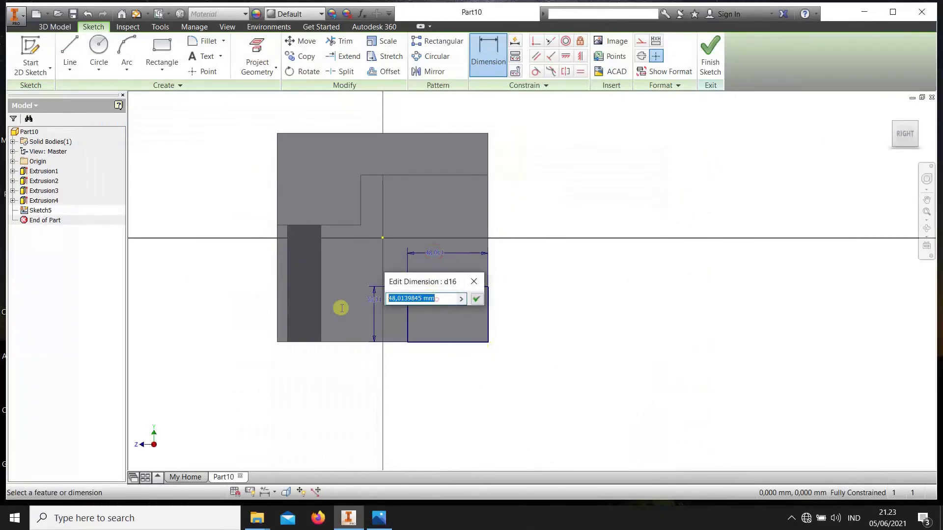
type("56")
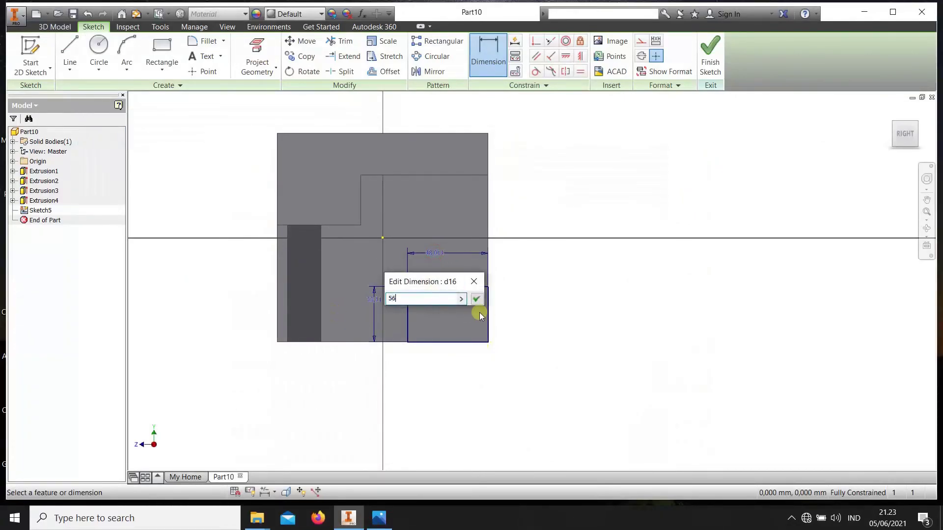
left_click(477, 299)
left_click(364, 296)
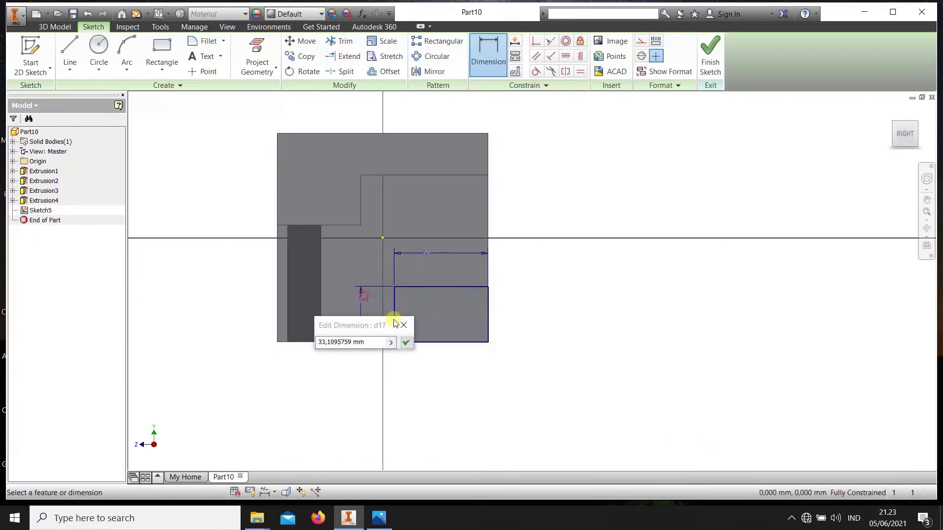
type("38")
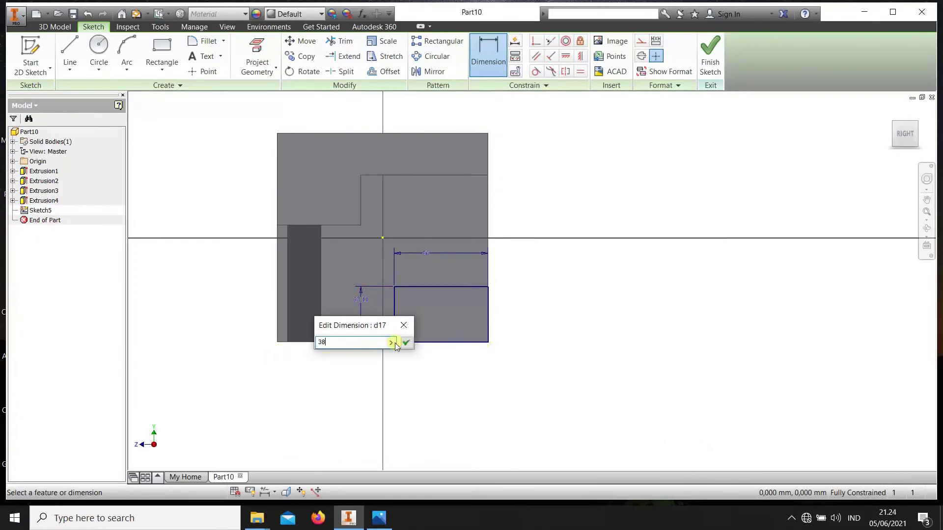
left_click(409, 344)
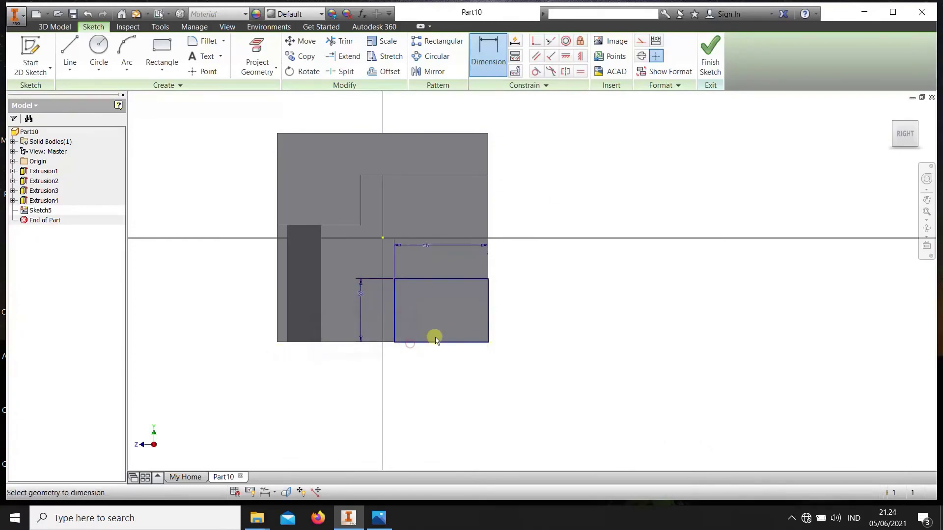
left_click(705, 54)
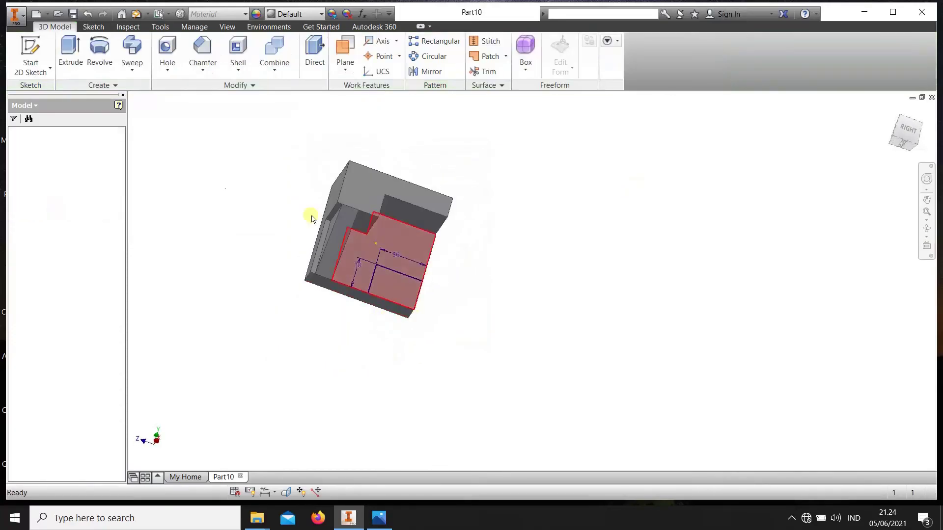
- Extrude-cut the 56 × 38 rectangle through the whole part (extents All) as Extrusion5
left_click(70, 51)
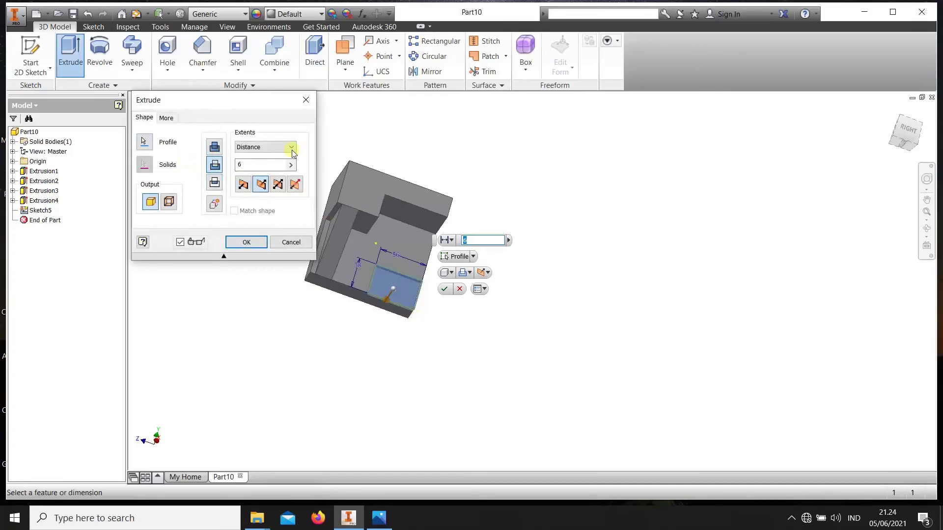
left_click(291, 147)
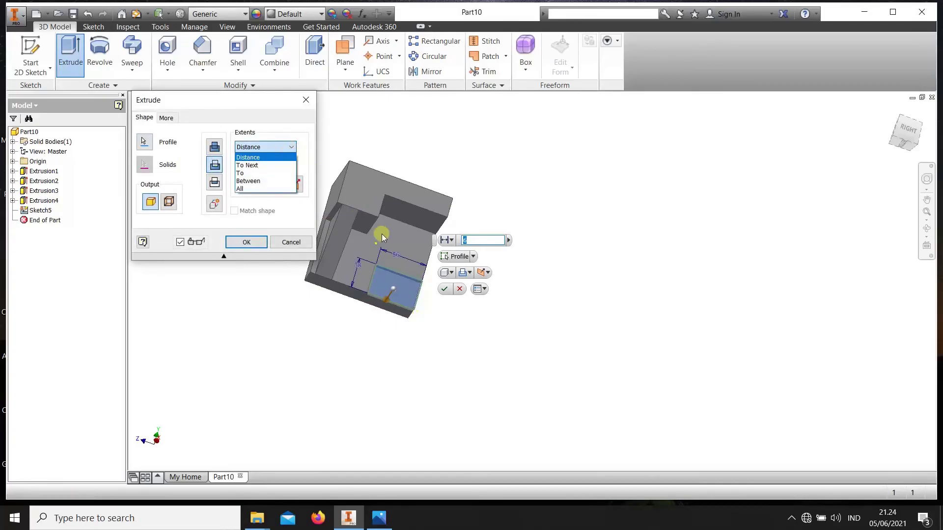
left_click(246, 188)
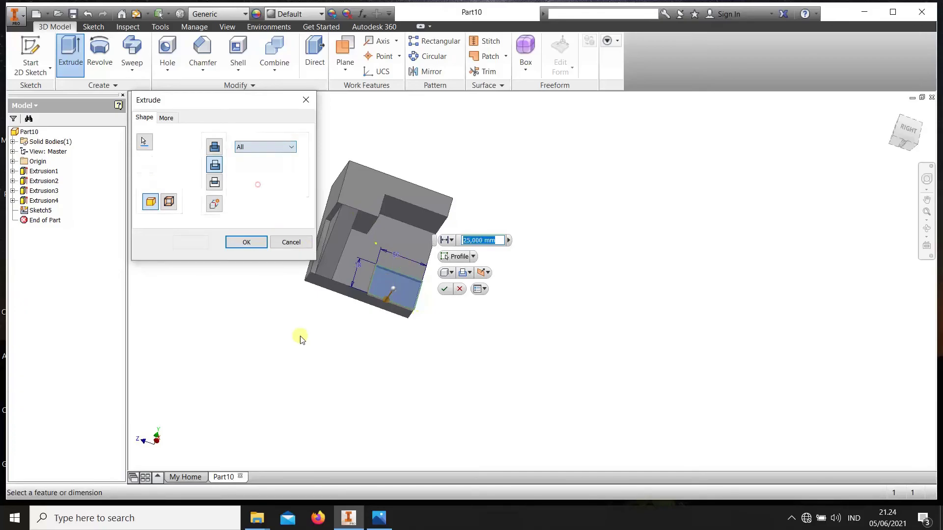
left_click(246, 242)
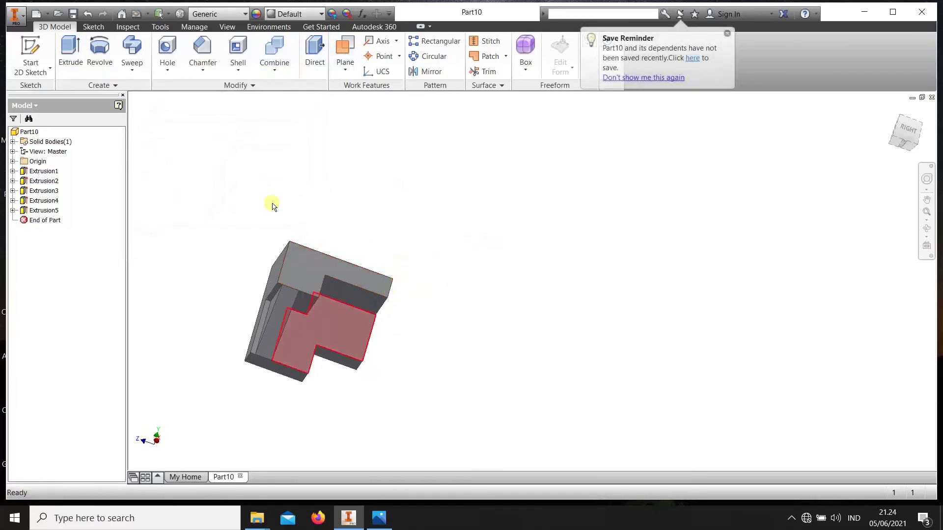
left_click(378, 518)
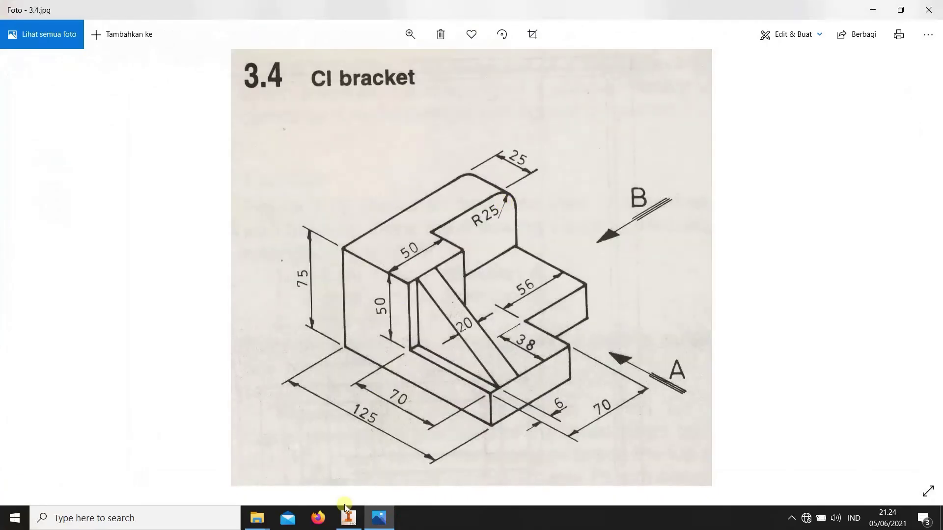
- Add Fillet1 rounding the upright's outer corner edge, then orbit to inspect the result
left_click(346, 512)
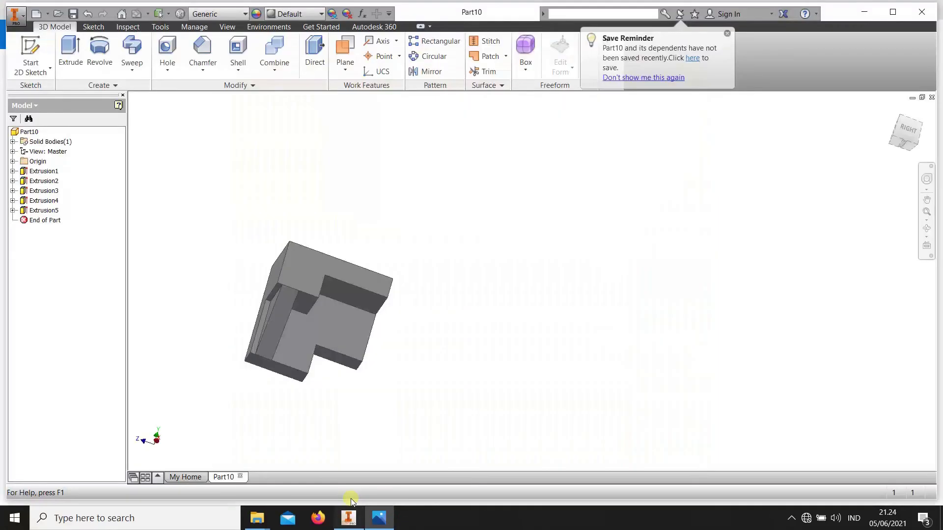
left_click(203, 70)
left_click(206, 94)
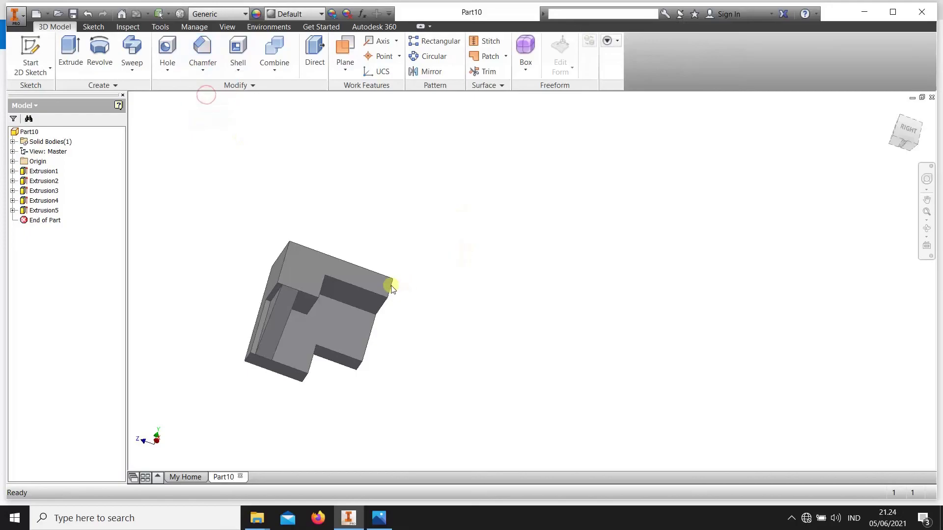
left_click(390, 286)
type("25")
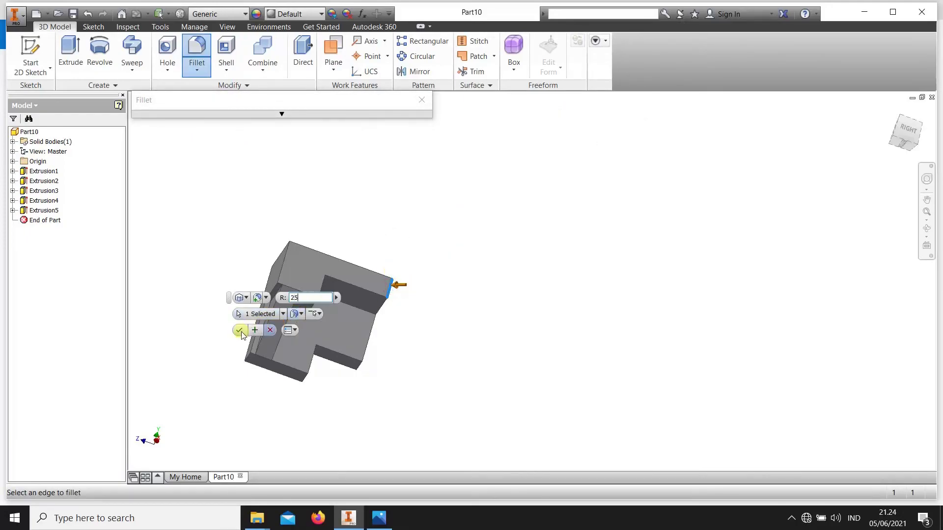
left_click(239, 330)
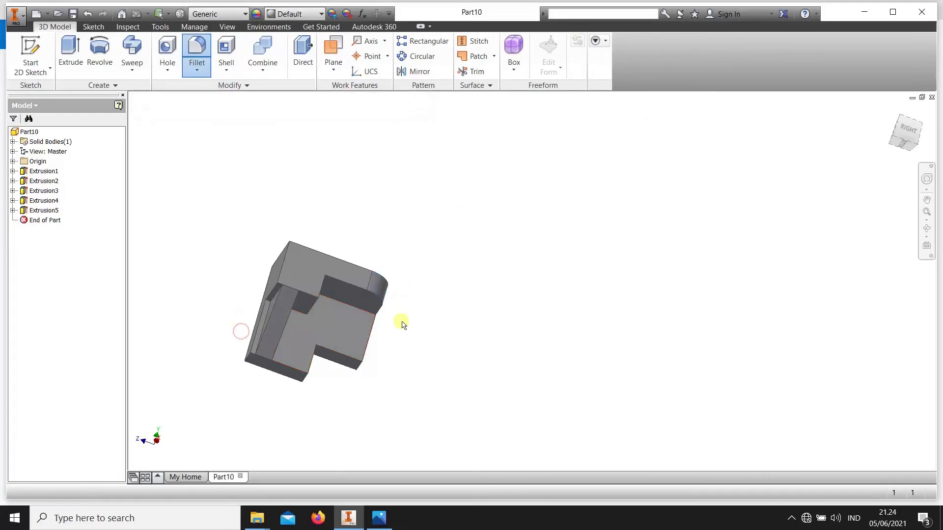
key("F4")
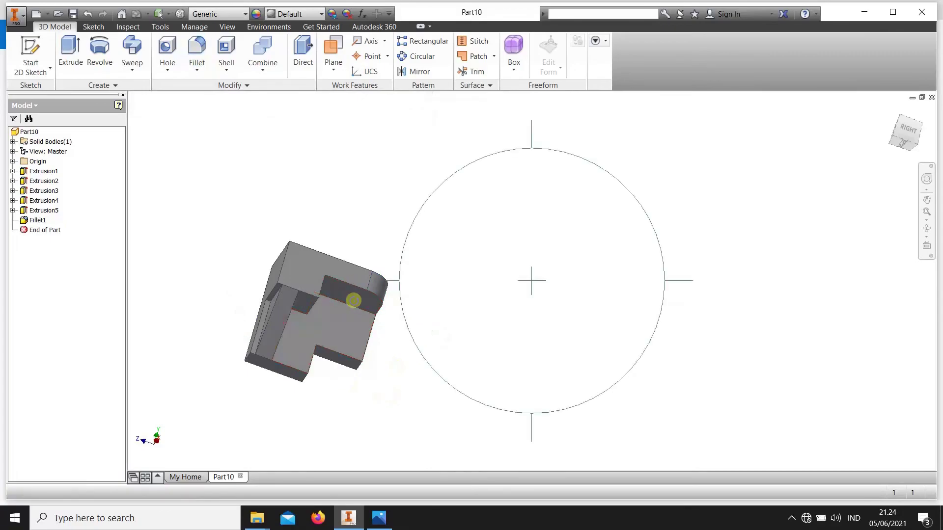
left_click_drag(326, 292, 411, 385)
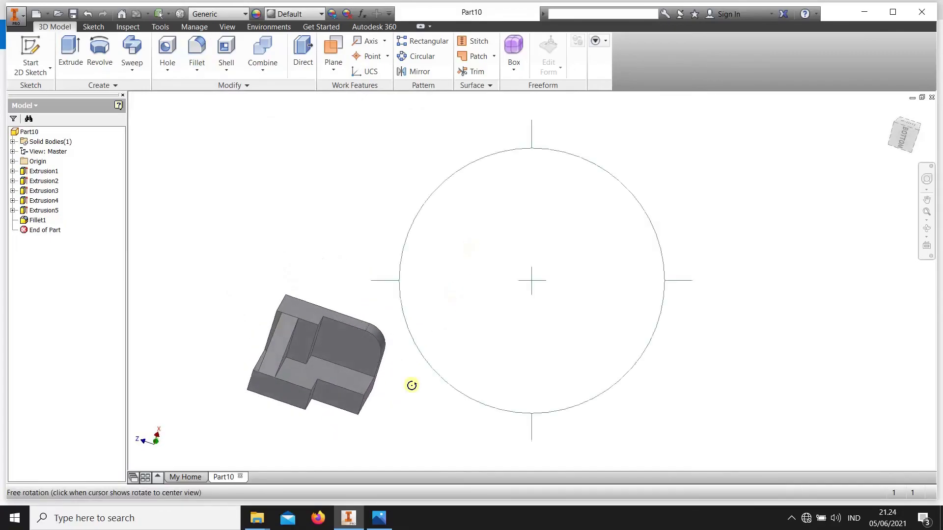
key("Escape")
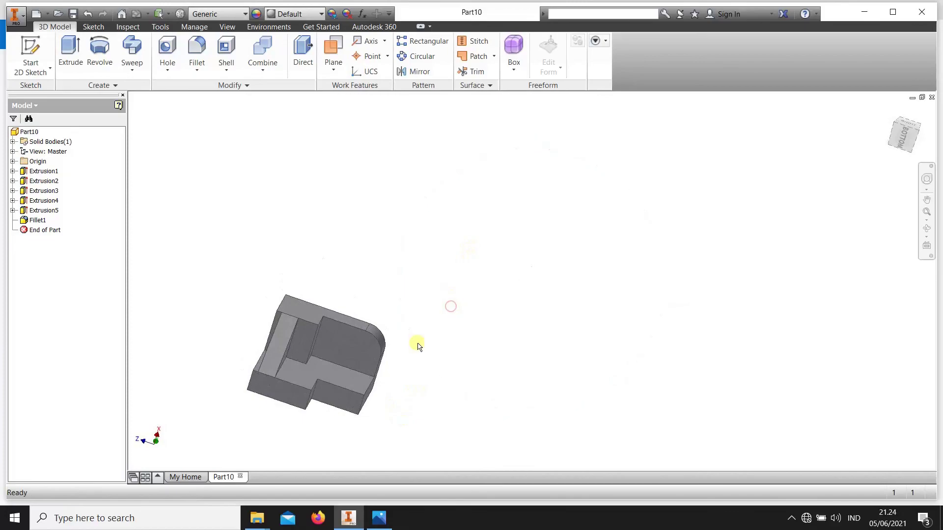
middle_click_drag(417, 346, 513, 293)
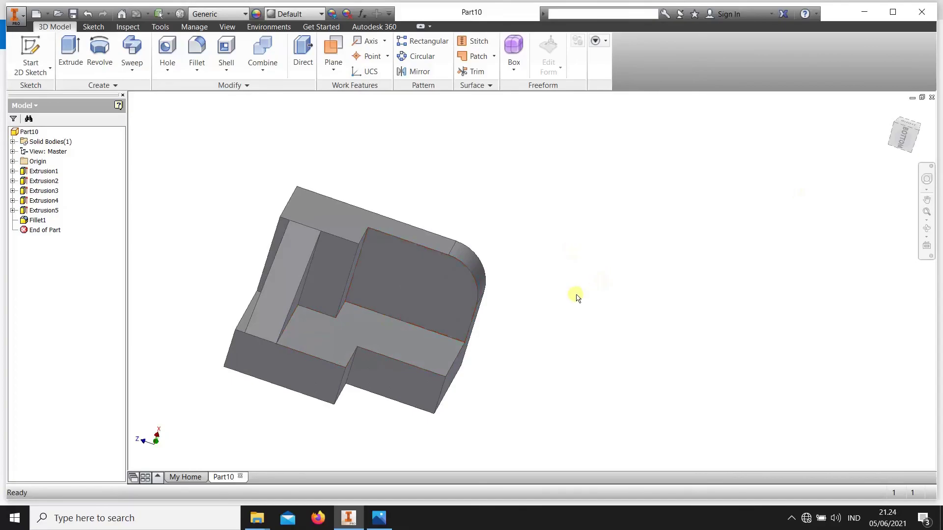
mouse_move(558, 278)
middle_mouse_down()
mouse_move(706, 261)
mouse_move(721, 269)
mouse_move(547, 274)
mouse_move(711, 279)
mouse_move(710, 298)
middle_mouse_up()
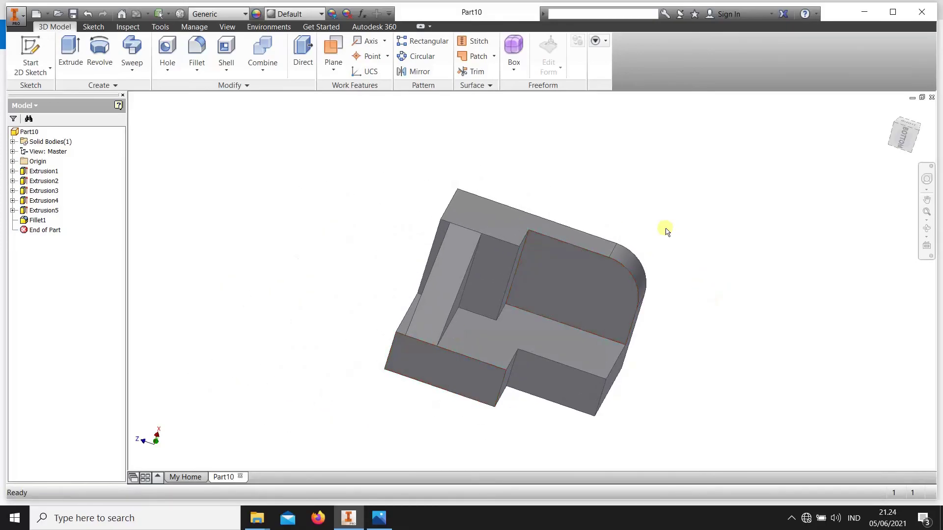
middle_click_drag(701, 288, 627, 326)
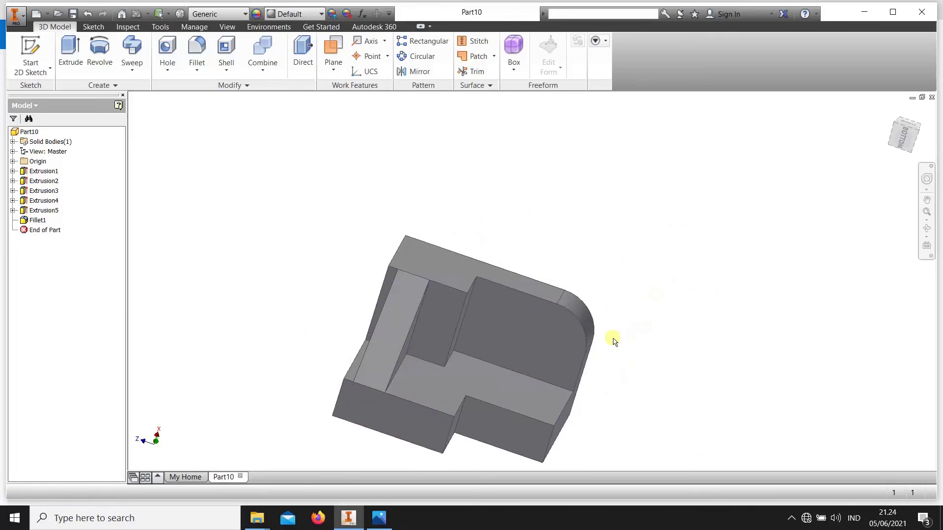